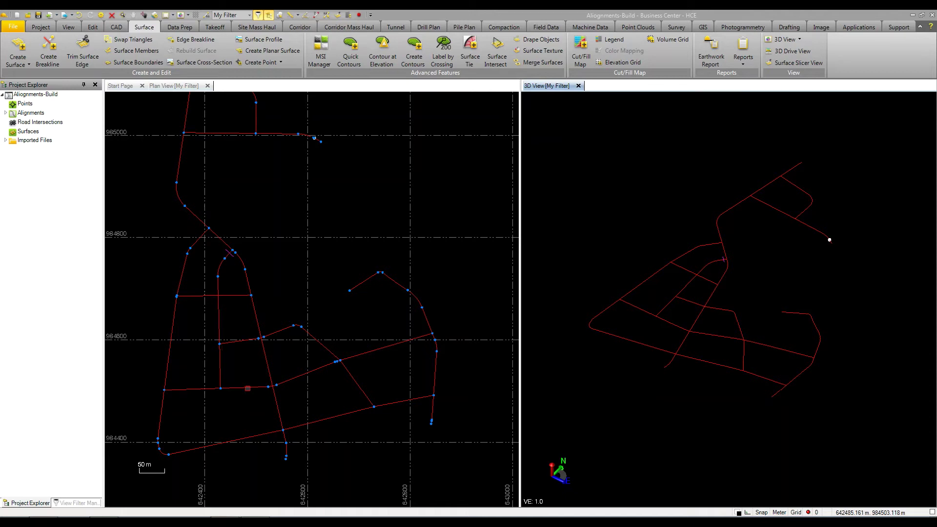
# Zoom in on the central crossing and window-select its two road alignments.
pyautogui.click(299, 376)
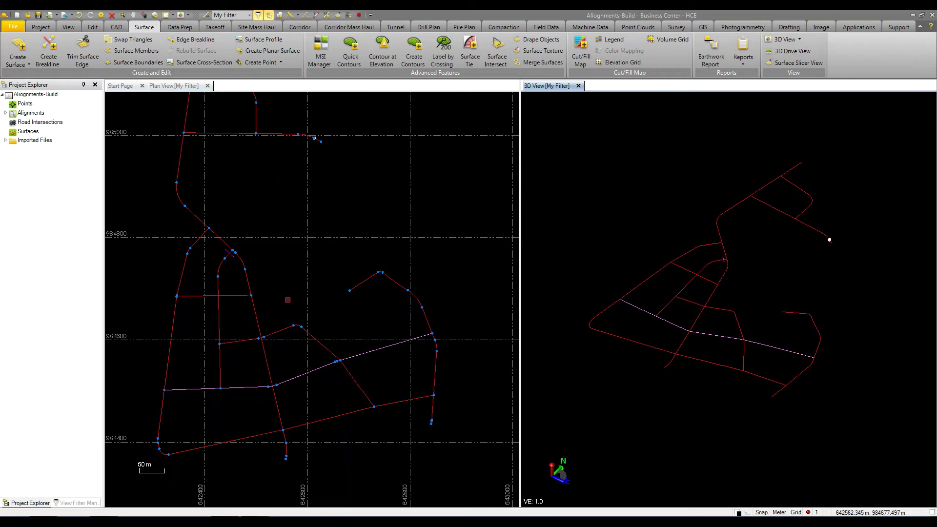
pyautogui.press('Escape')
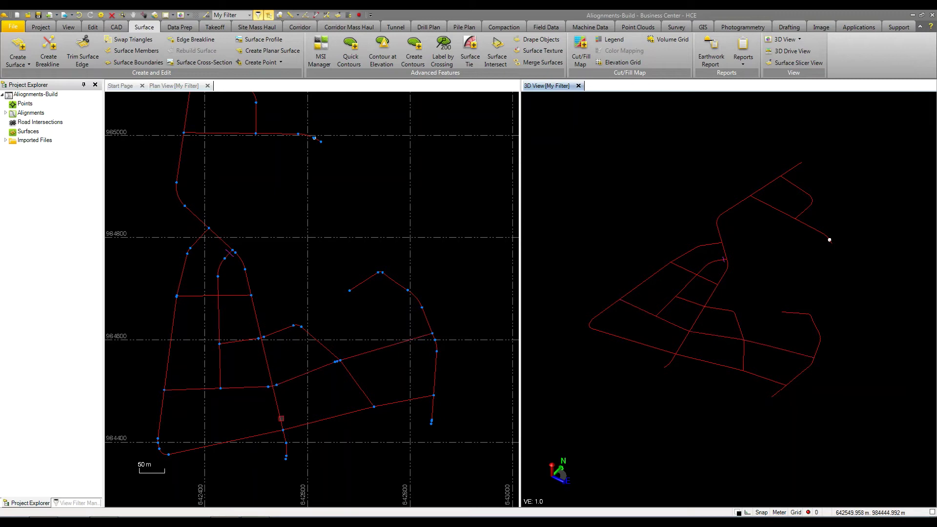
pyautogui.scroll(5, 272, 419)
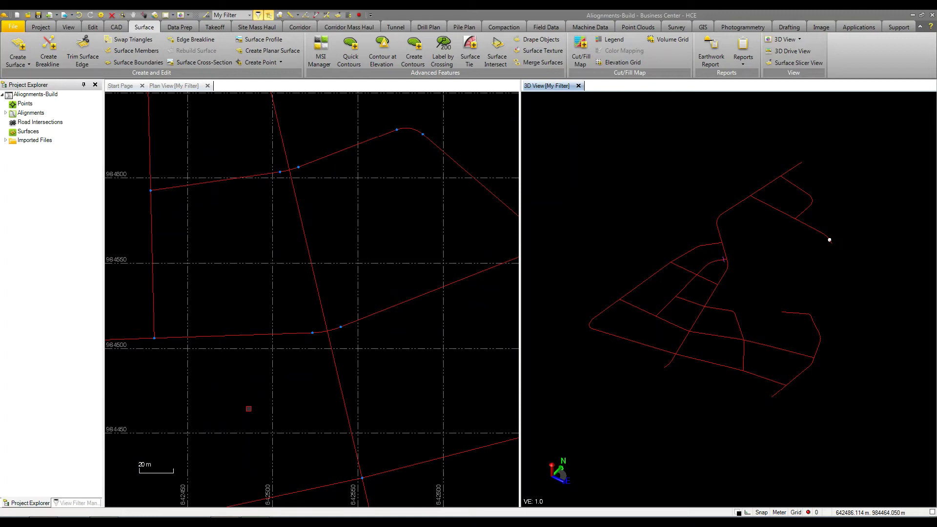
pyautogui.scroll(3, 356, 318)
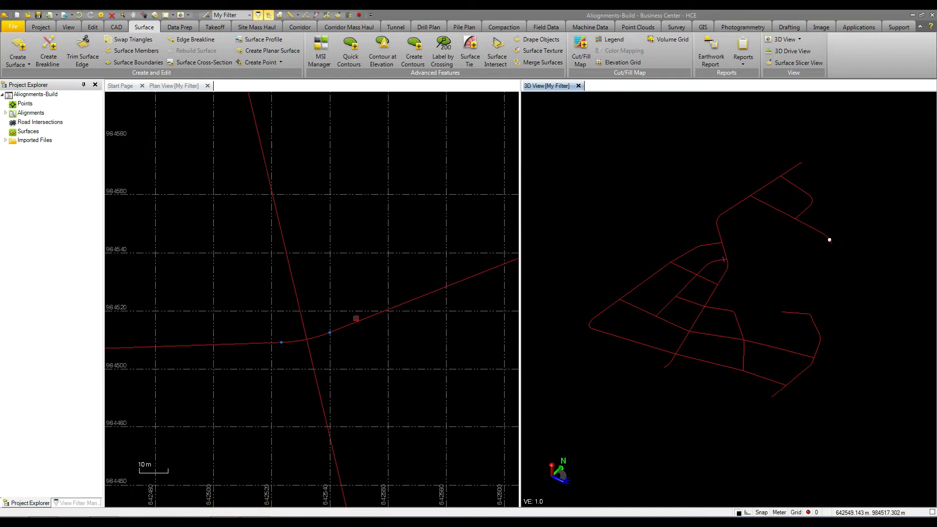
pyautogui.scroll(-3, 356, 319)
pyautogui.scroll(-2, 335, 318)
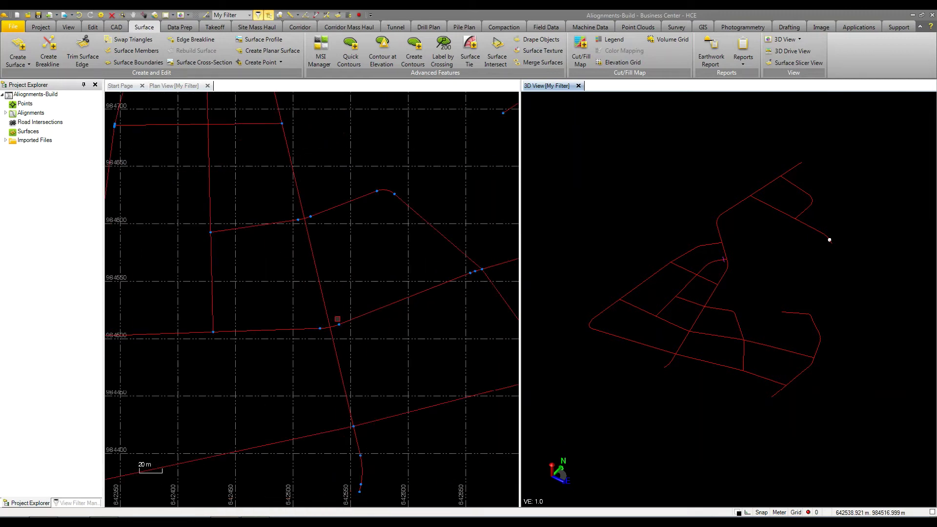
pyautogui.scroll(3, 352, 330)
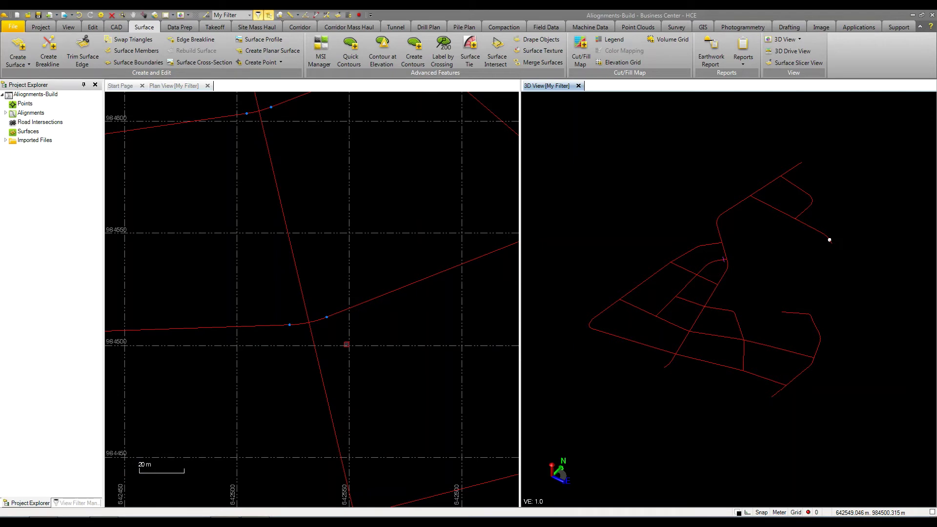
pyautogui.moveTo(336, 343); pyautogui.dragTo(294, 311)
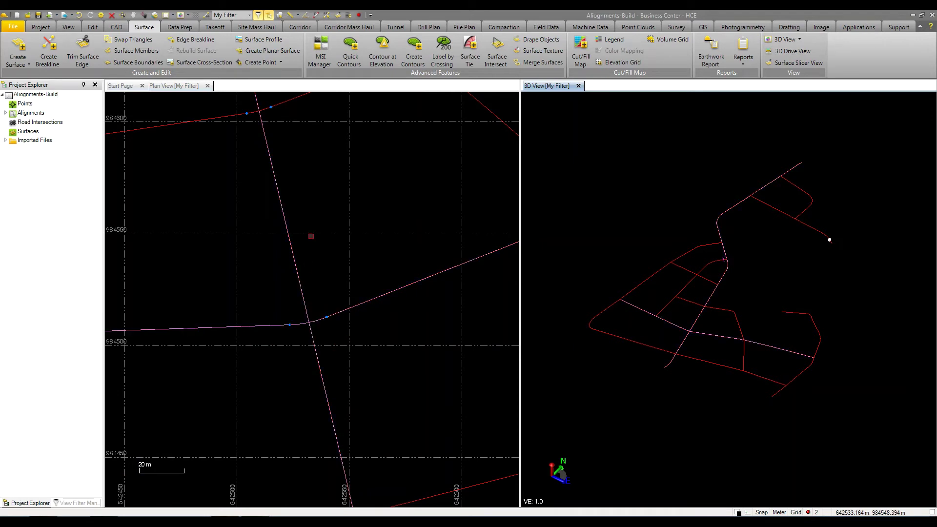
# Create a roundabout intersection named 'Round Center' at the crossing and inspect its 3D mesh.
pyautogui.rightClick(311, 225)
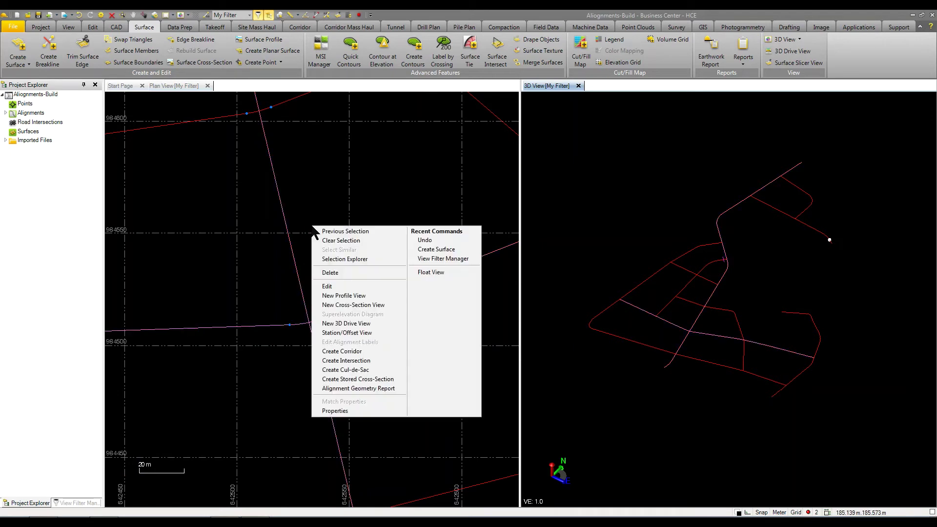
pyautogui.click(337, 364)
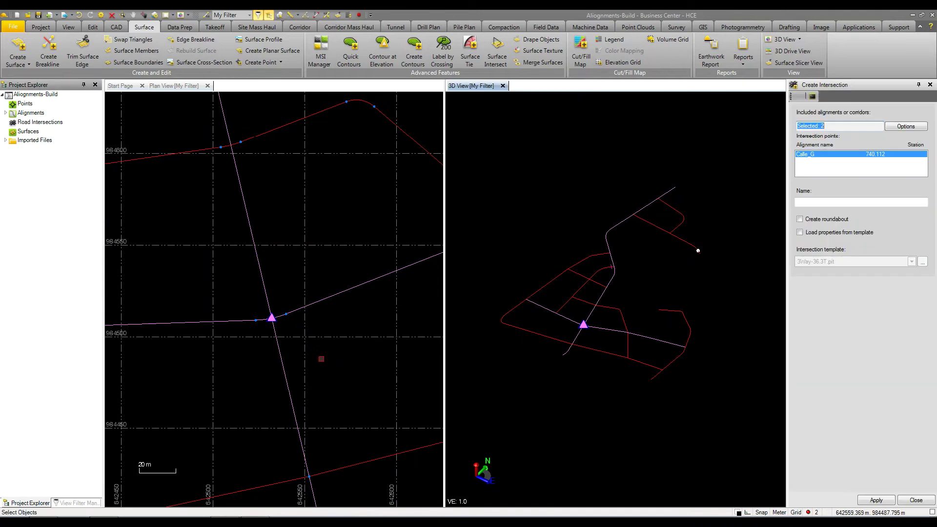
pyautogui.click(824, 201)
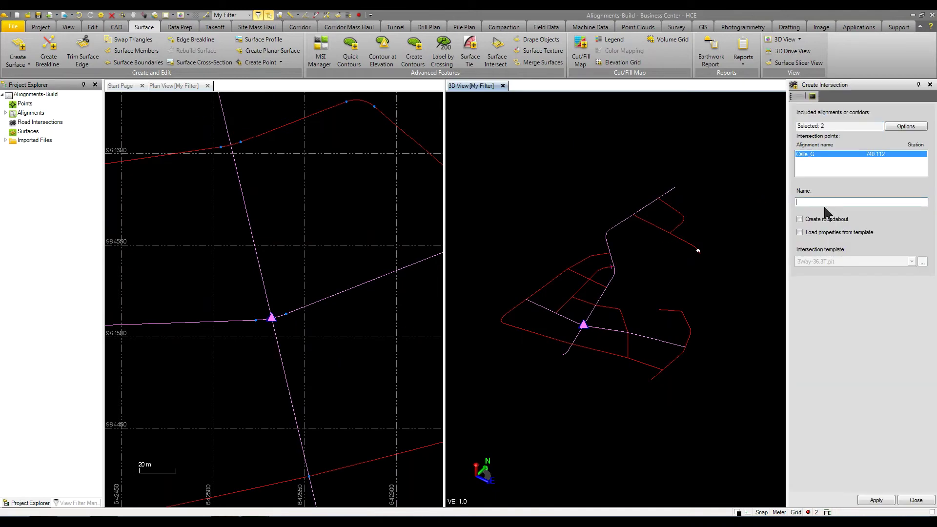
pyautogui.write('Round Center')
pyautogui.click(800, 220)
pyautogui.click(876, 500)
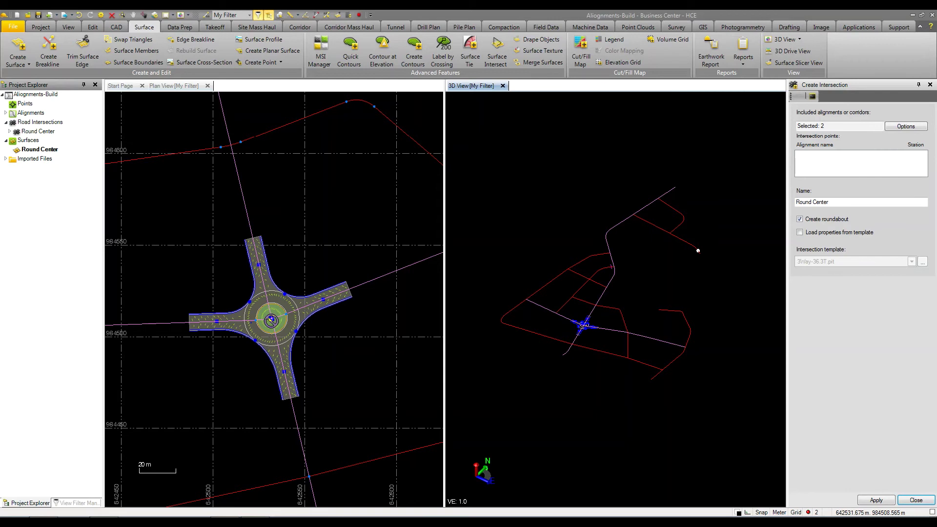
pyautogui.scroll(2, 269, 323)
pyautogui.scroll(1, 560, 335)
pyautogui.scroll(8, 591, 322)
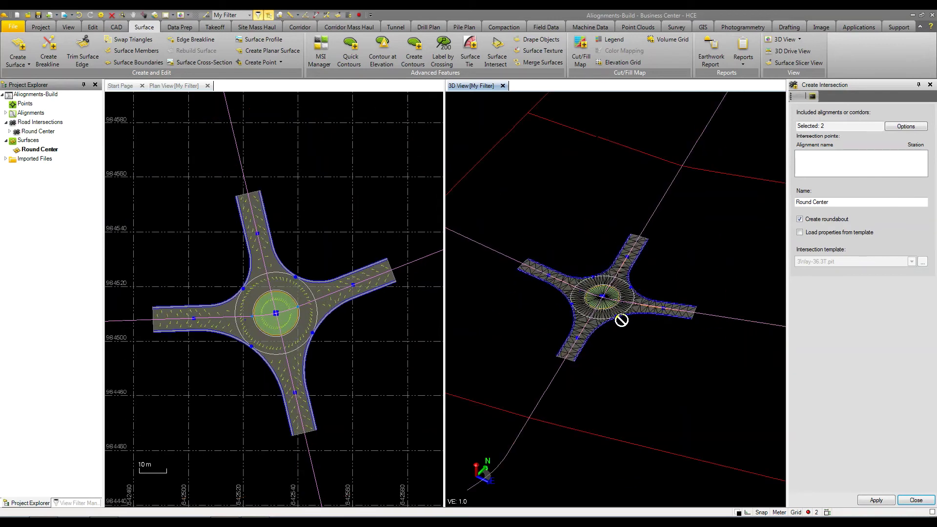
pyautogui.moveTo(607, 284); pyautogui.dragTo(603, 297, button='middle')
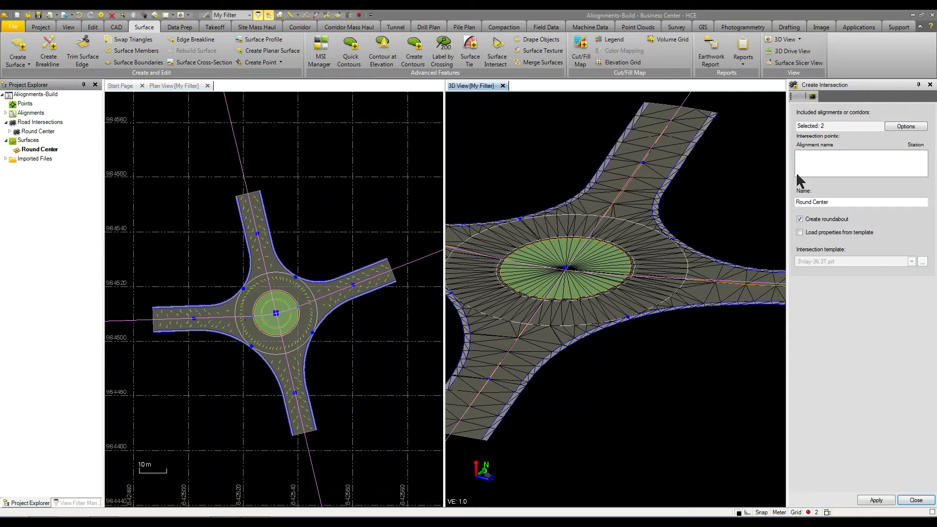
# Display Round Center's properties, showing radius 8.000 and lane width 7.000.
pyautogui.click(71, 27)
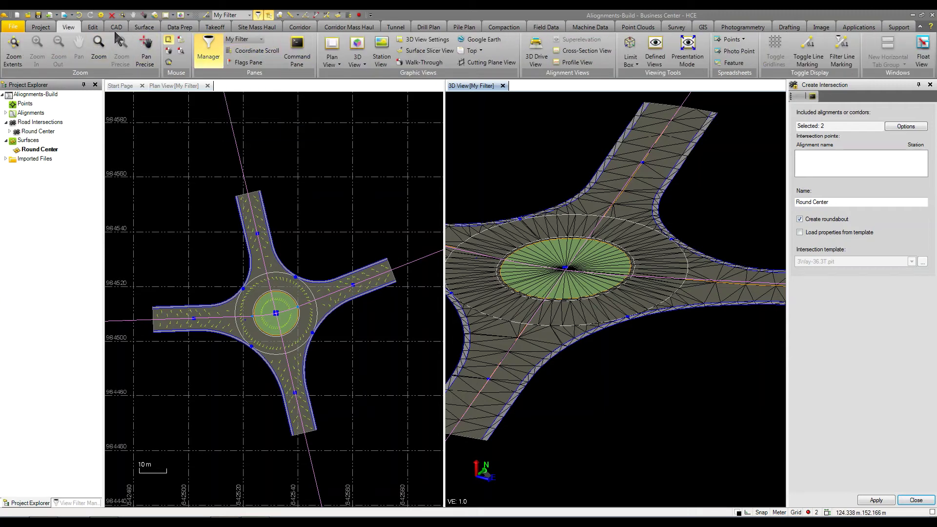
pyautogui.click(100, 28)
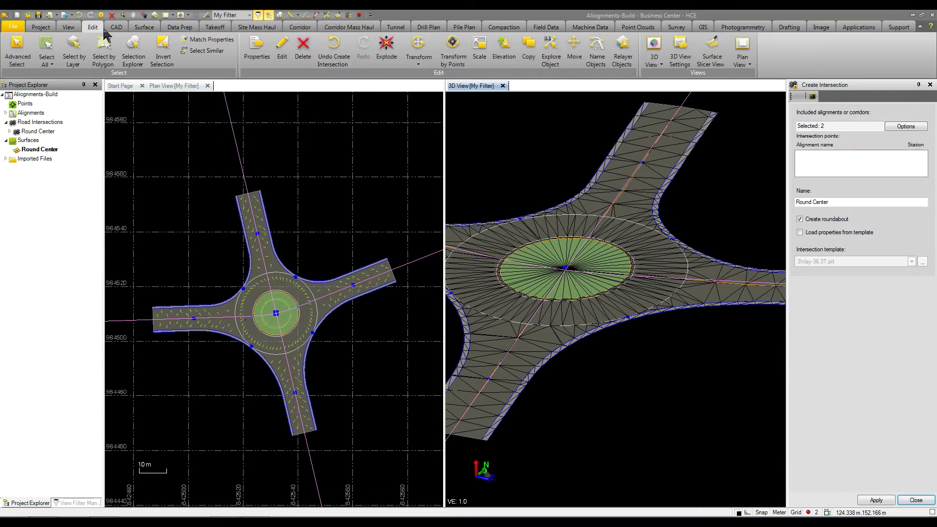
pyautogui.click(257, 46)
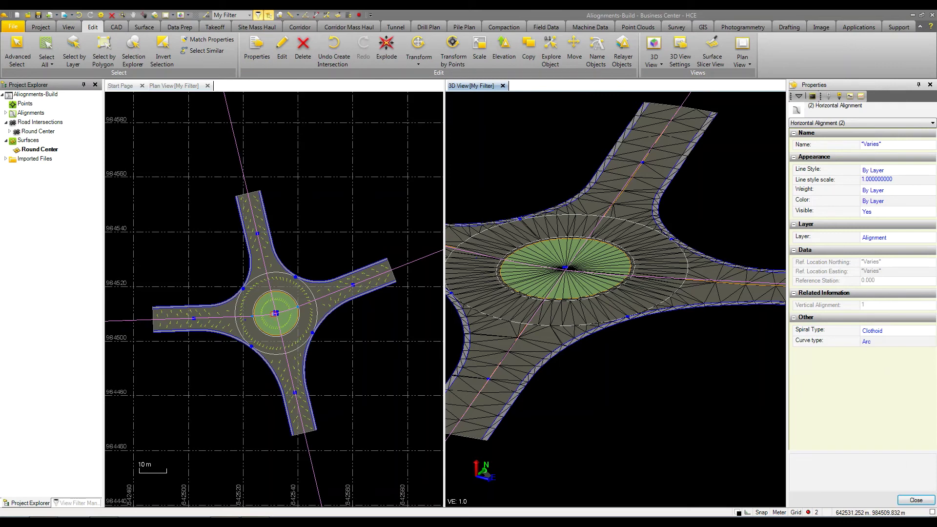
pyautogui.doubleClick(40, 131)
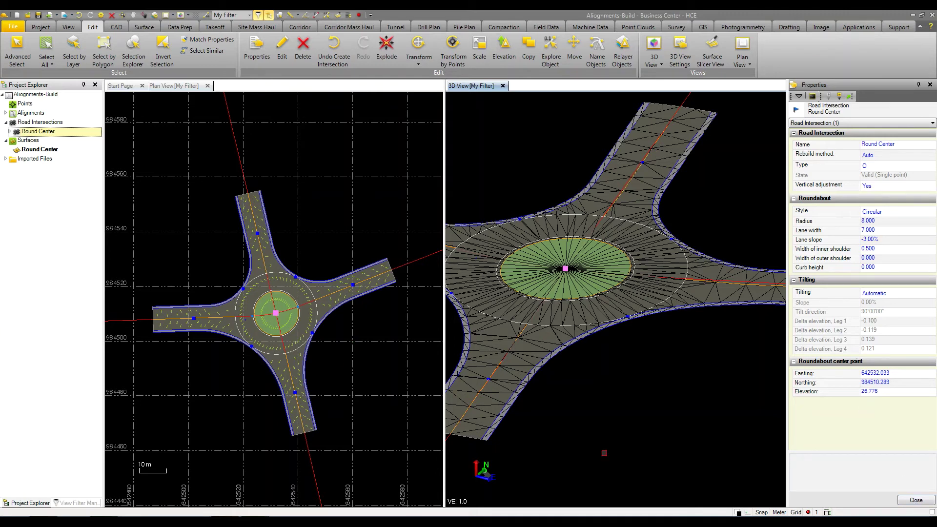
pyautogui.scroll(-3, 596, 348)
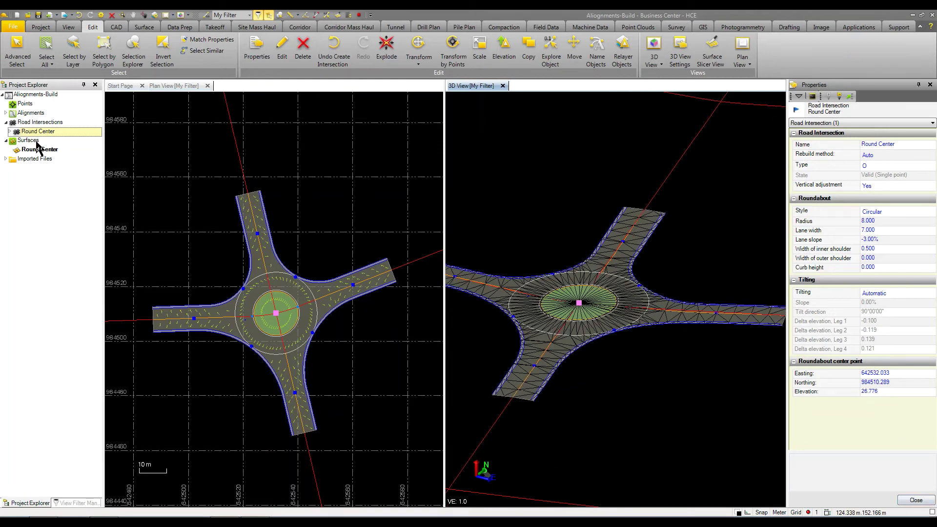
# Set the island type of Round Center's Leg 1 to Roundabout.
pyautogui.click(9, 132)
pyautogui.click(30, 140)
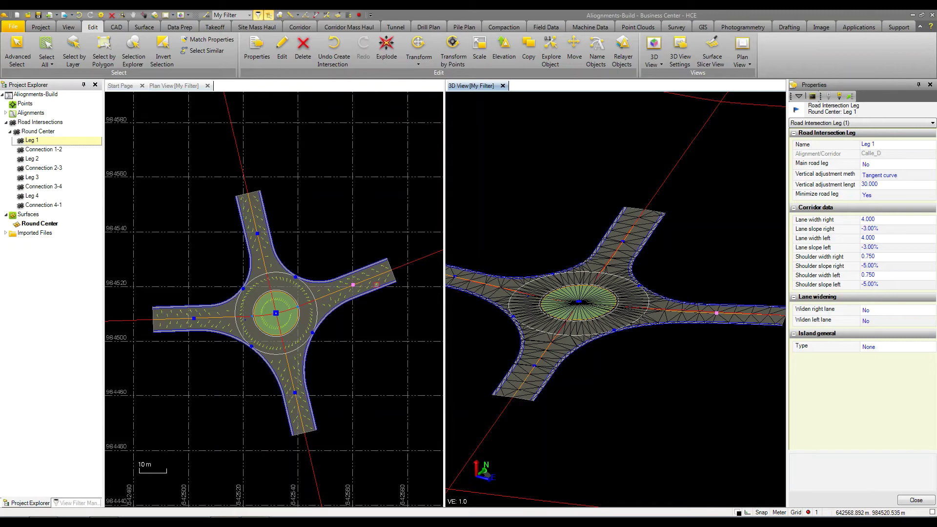
pyautogui.click(875, 347)
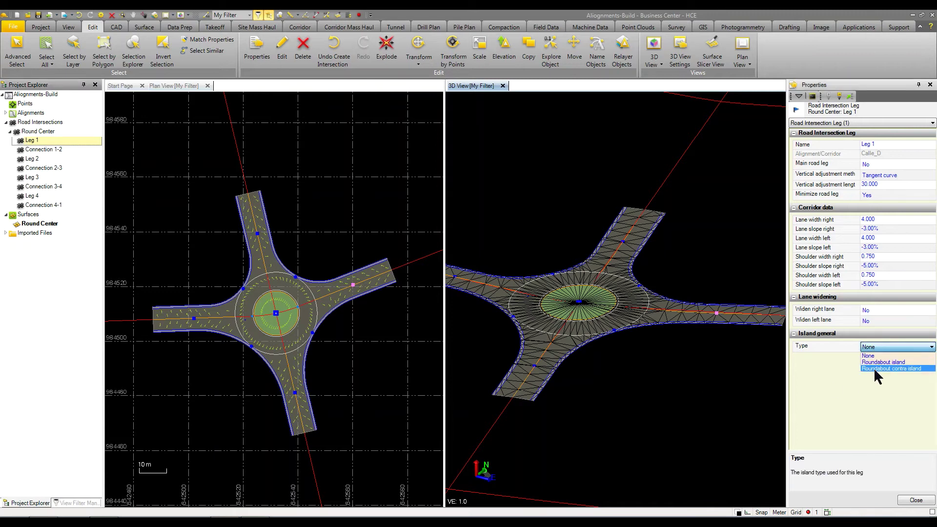
pyautogui.click(877, 363)
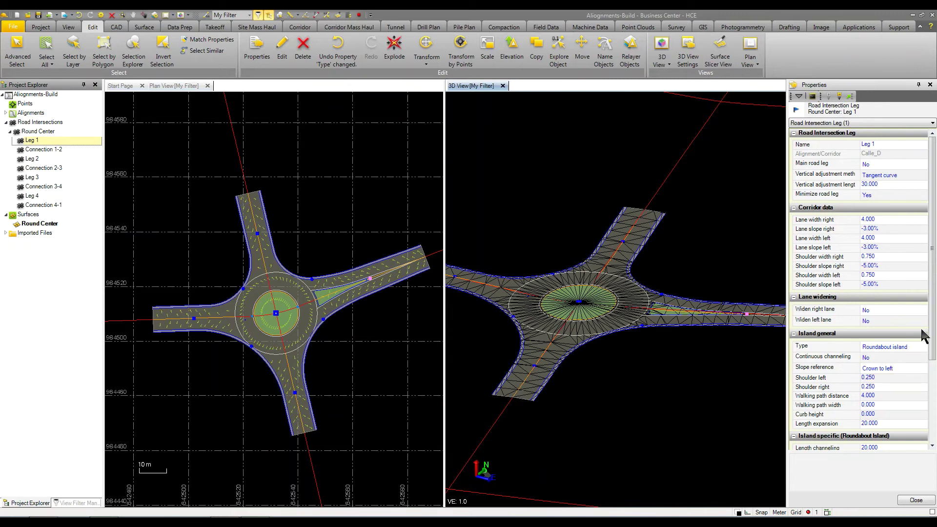
pyautogui.scroll(5, 561, 313)
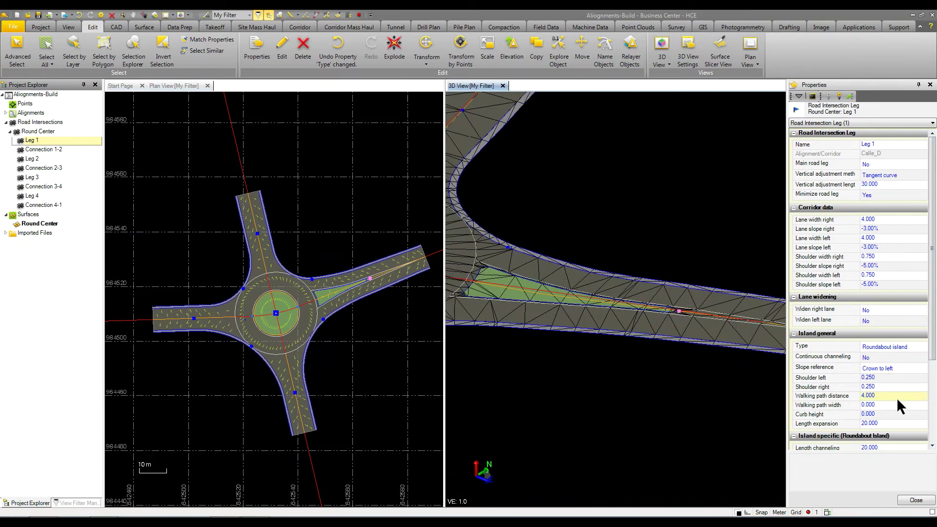
# Set Leg 1's island walking path width to 5.000 and curb height to 0.150.
pyautogui.click(884, 406)
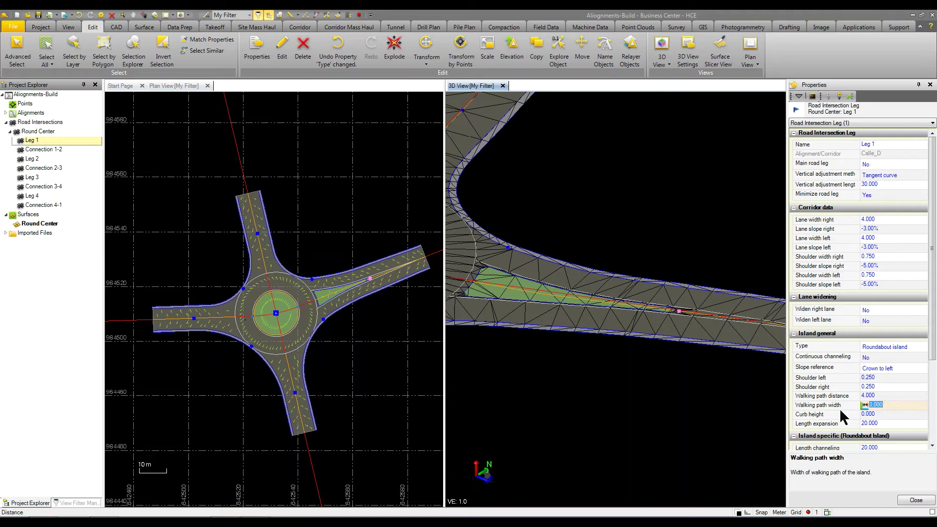
pyautogui.write('5')
pyautogui.click(882, 415)
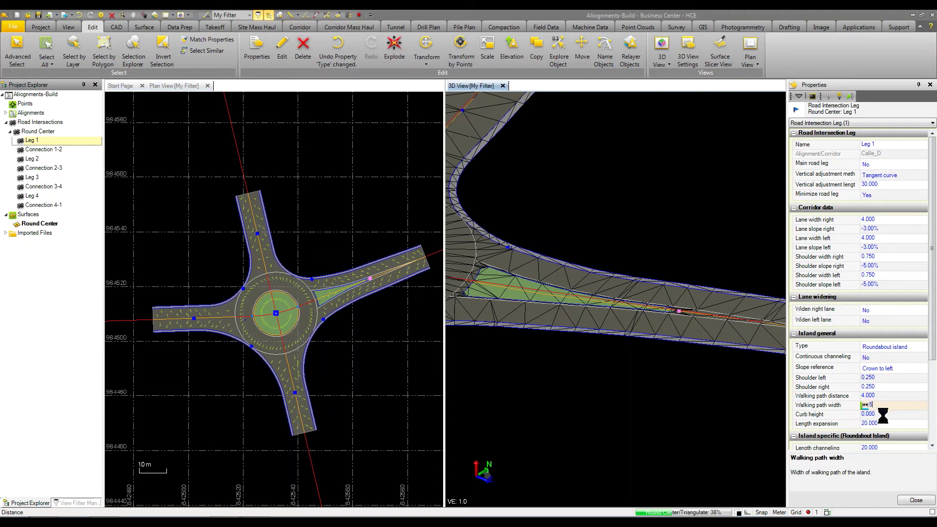
pyautogui.press('BackSpace')
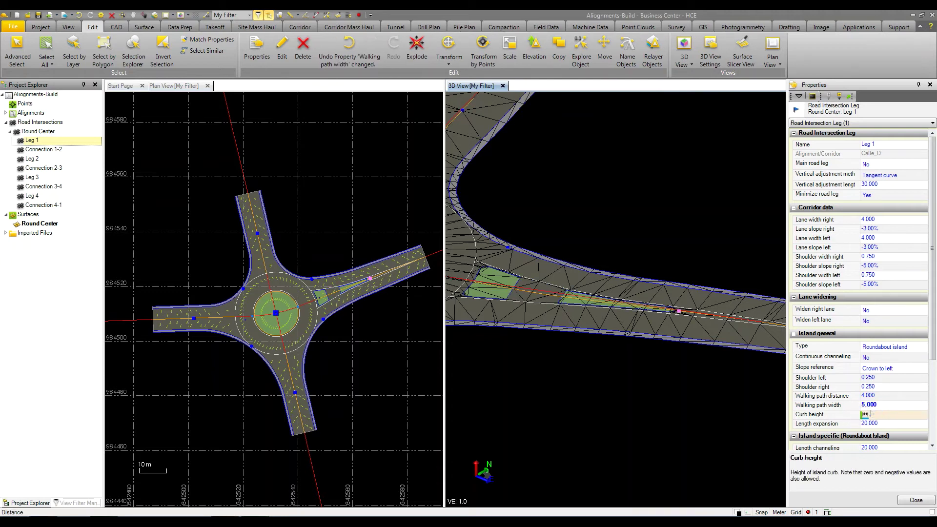
pyautogui.write('.15')
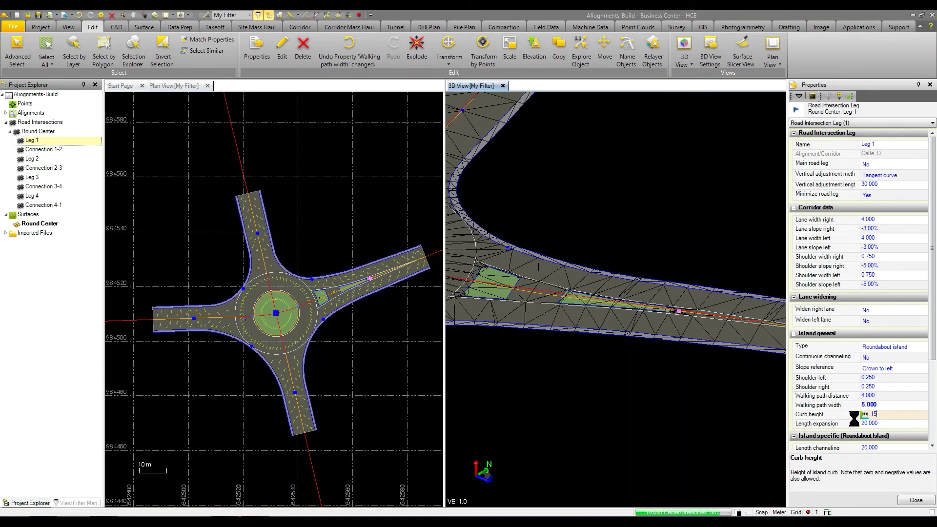
pyautogui.press('Return')
pyautogui.scroll(-3, 759, 285)
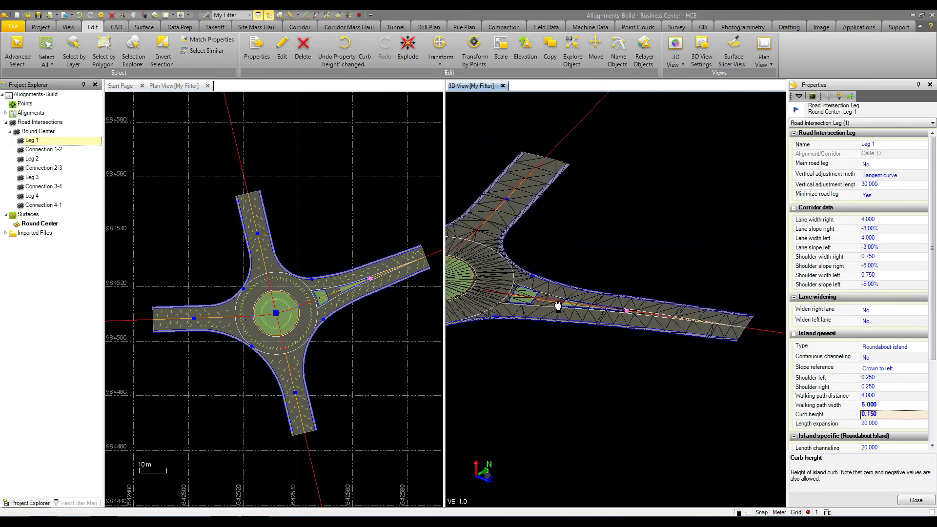
pyautogui.scroll(5, 521, 294)
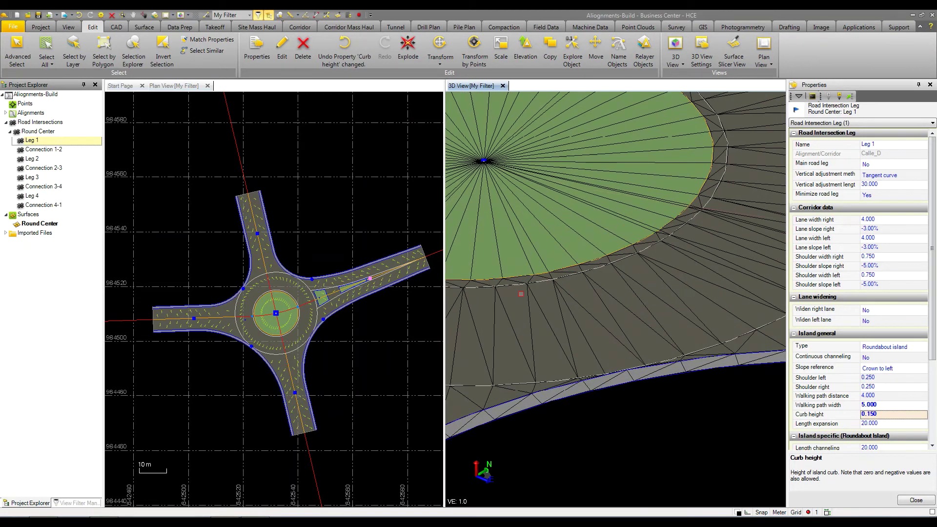
# Change the Round Center roundabout's curb height value to 0.152.
pyautogui.click(37, 132)
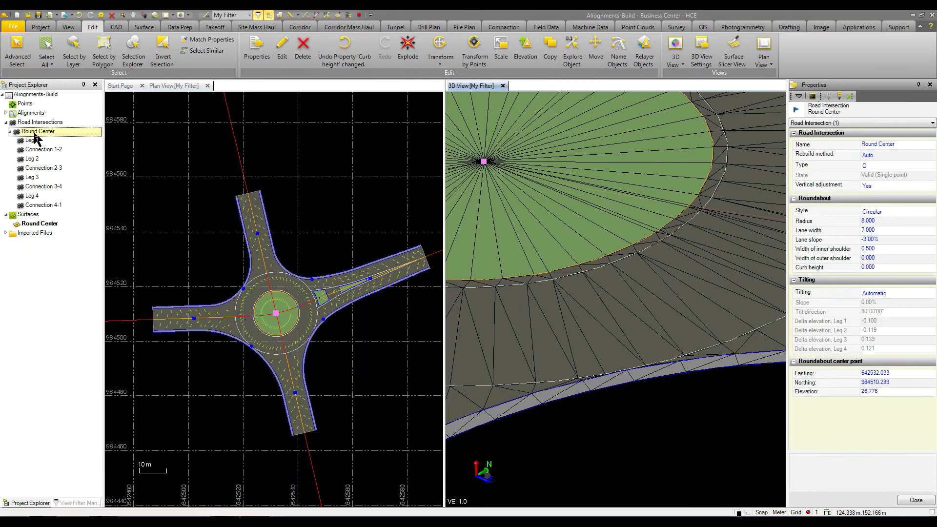
pyautogui.click(874, 268)
pyautogui.click(874, 268)
pyautogui.write('.5')
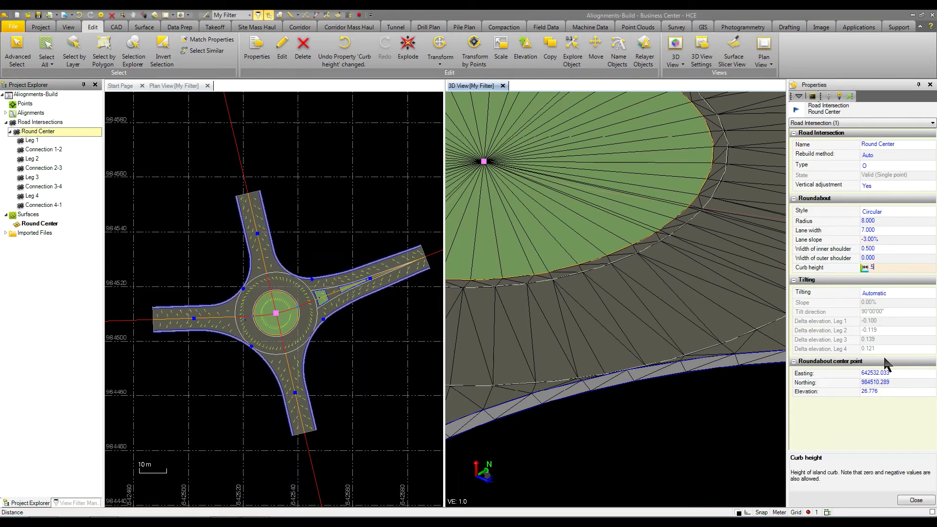
pyautogui.press('BackSpace')
pyautogui.press('BackSpace')
pyautogui.write('.15')
pyautogui.press('Return')
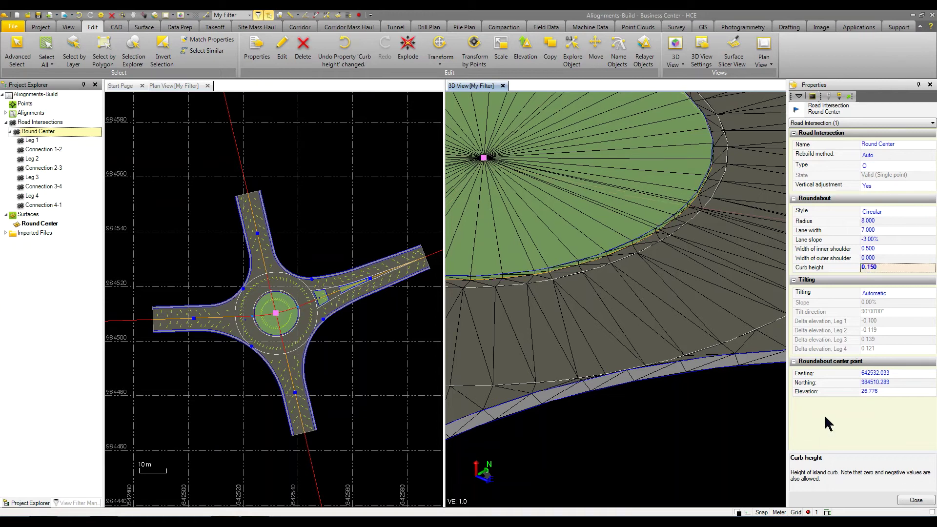
pyautogui.click(879, 247)
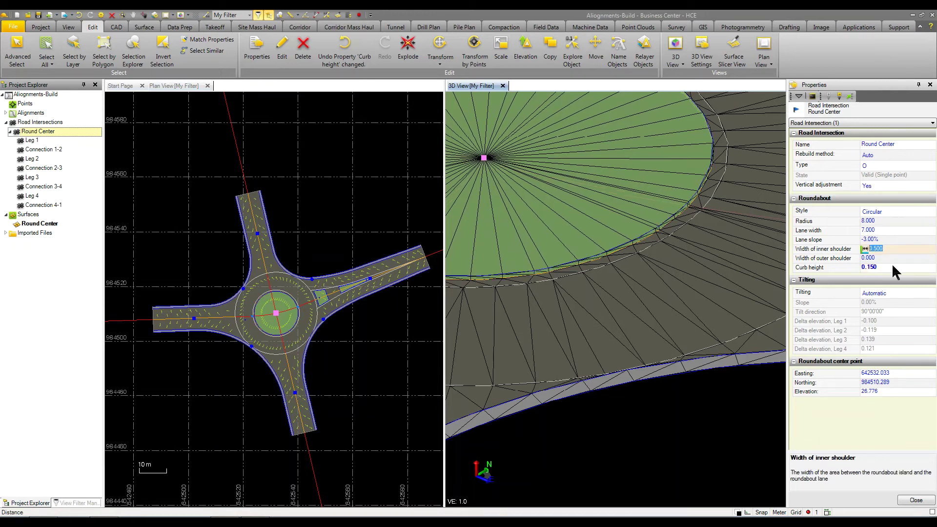
pyautogui.click(895, 265)
pyautogui.doubleClick(894, 265)
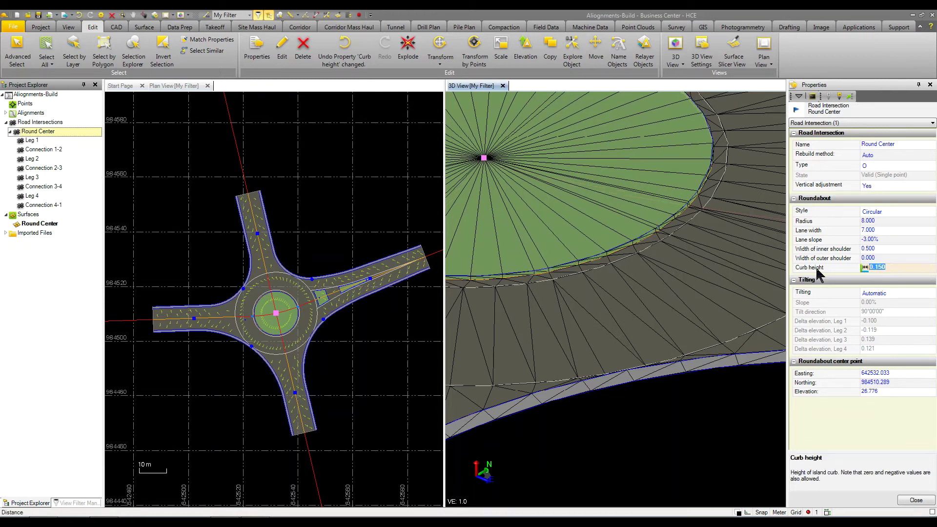
pyautogui.write('-.5')
pyautogui.press('Return')
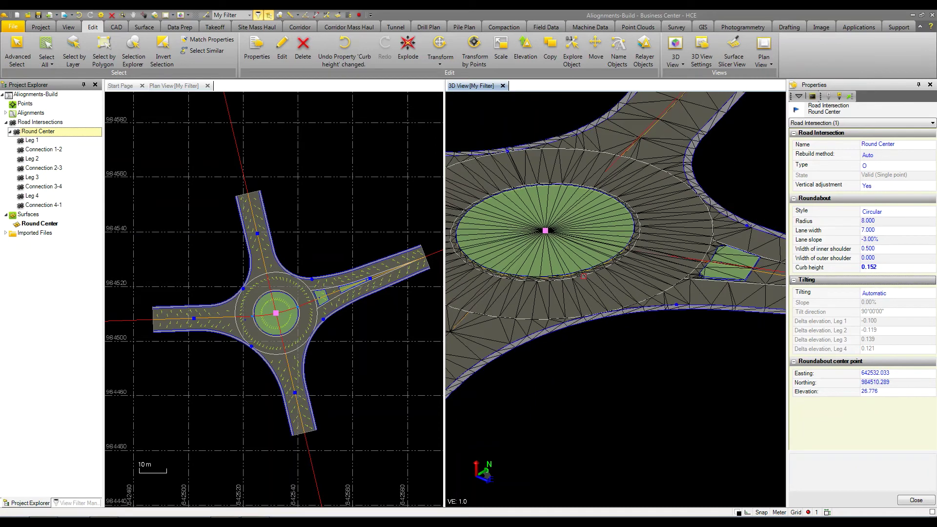
# Copy Leg 1's island and corridor settings.
pyautogui.moveTo(584, 276); pyautogui.dragTo(565, 286)
pyautogui.scroll(-3, 565, 286)
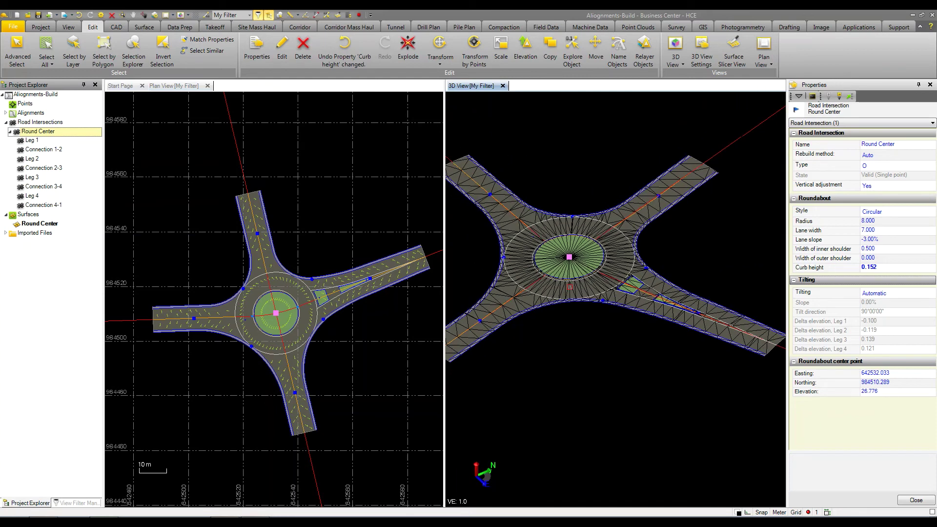
pyautogui.rightClick(30, 142)
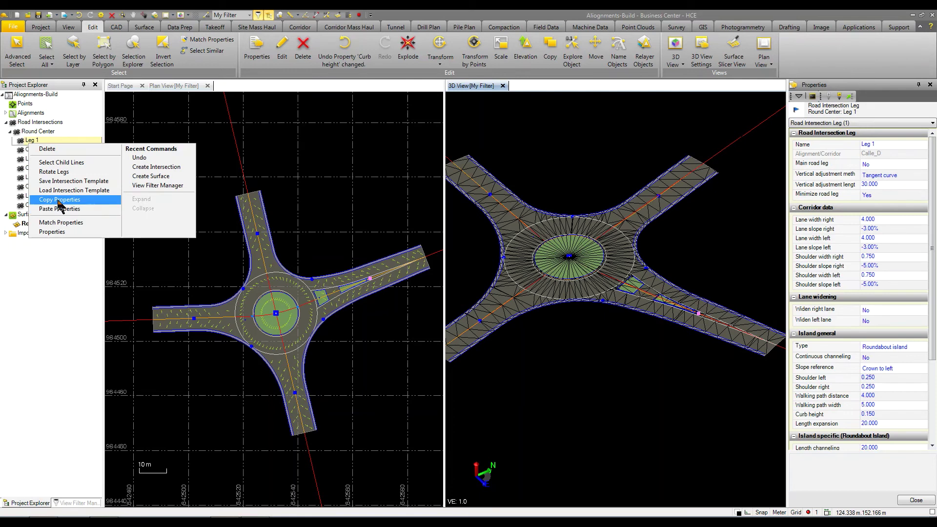
pyautogui.click(60, 204)
# Paste Leg 1's settings onto Legs 2, 3 and 4.
pyautogui.click(33, 160)
pyautogui.rightClick(33, 160)
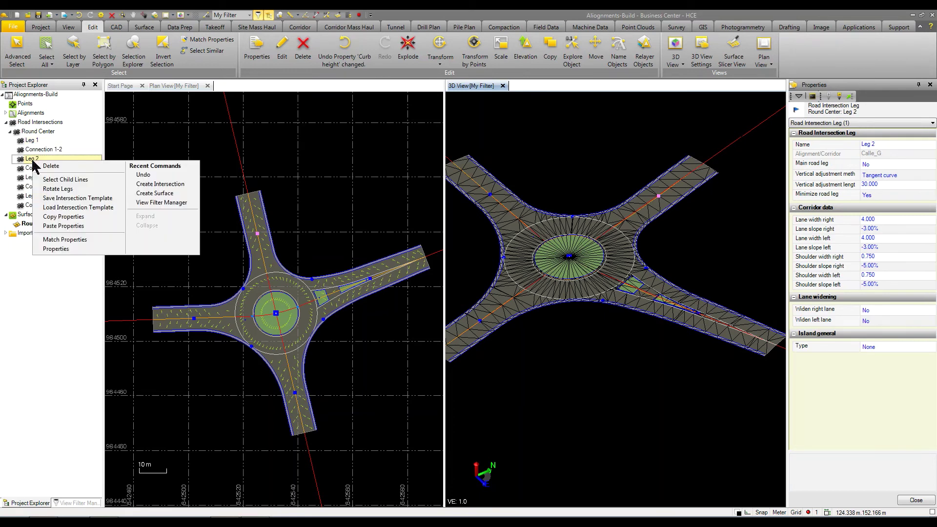
pyautogui.click(64, 226)
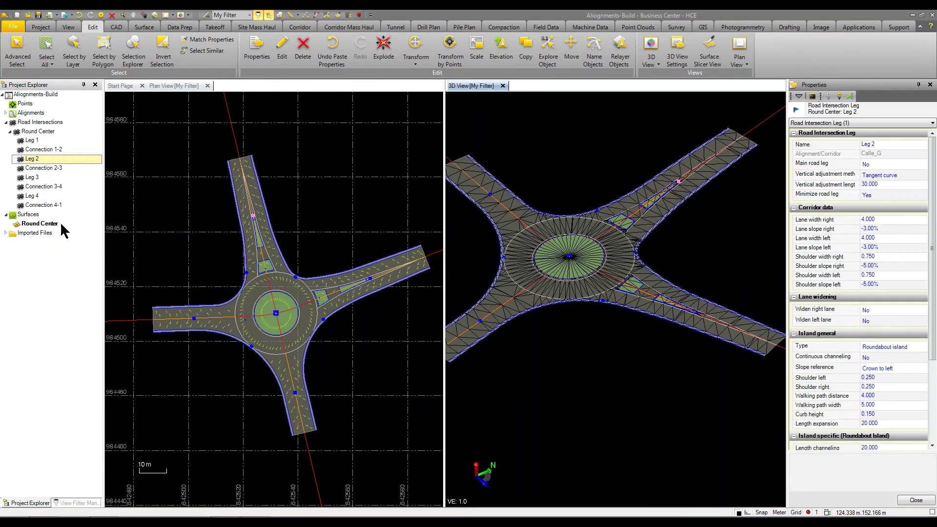
pyautogui.click(39, 179)
pyautogui.rightClick(40, 179)
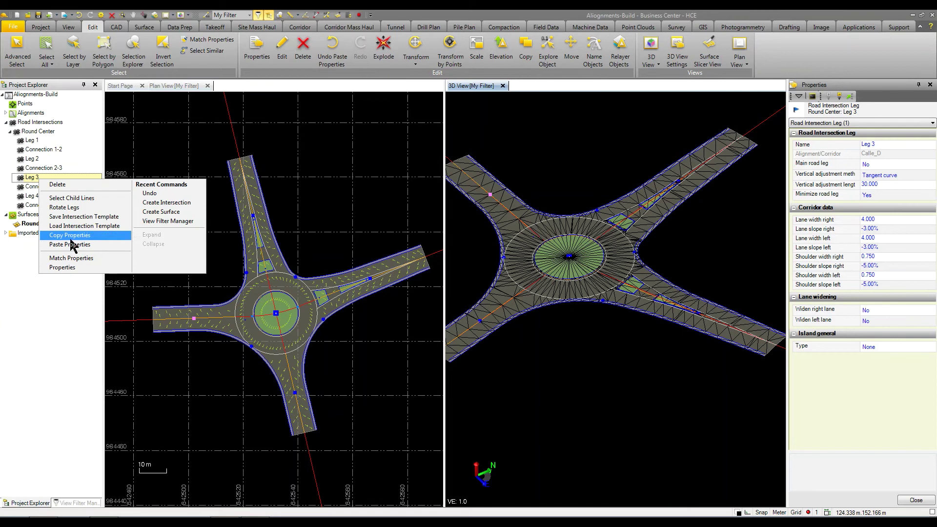
pyautogui.click(72, 247)
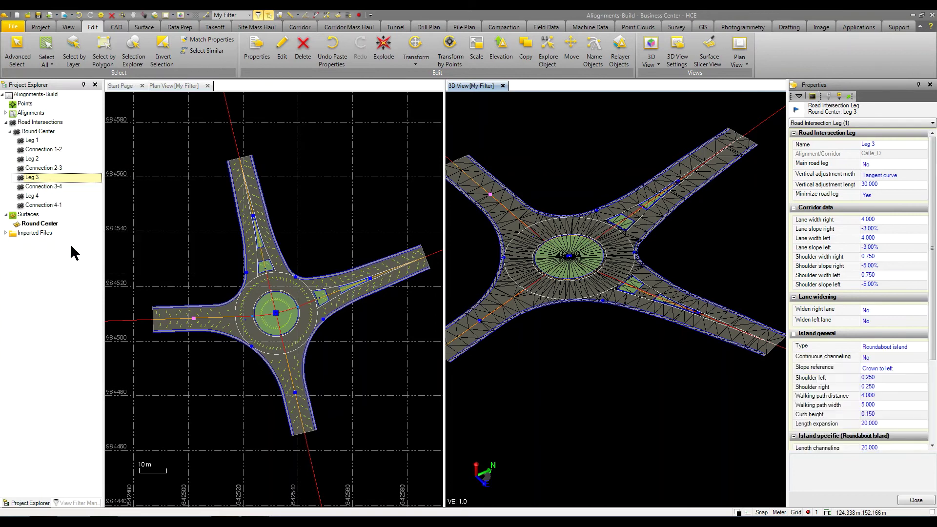
pyautogui.click(43, 205)
pyautogui.click(34, 196)
pyautogui.rightClick(36, 197)
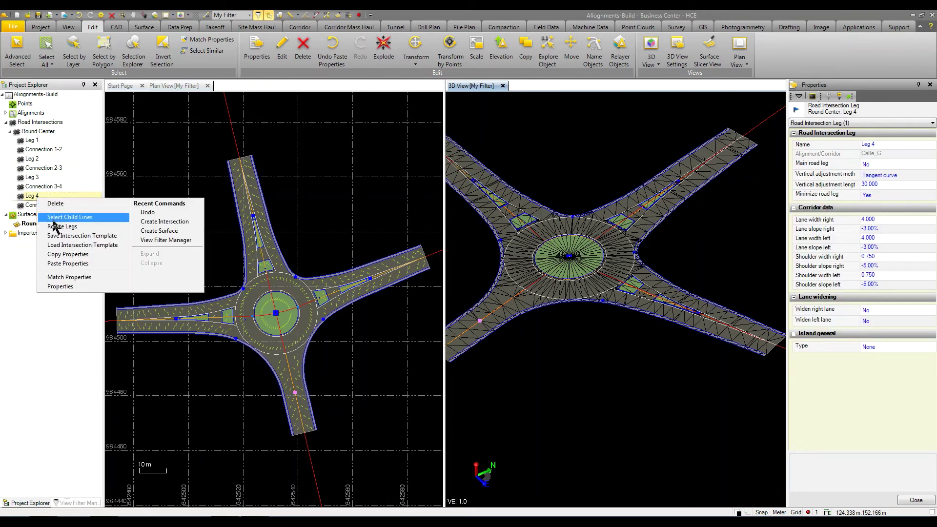
pyautogui.click(74, 265)
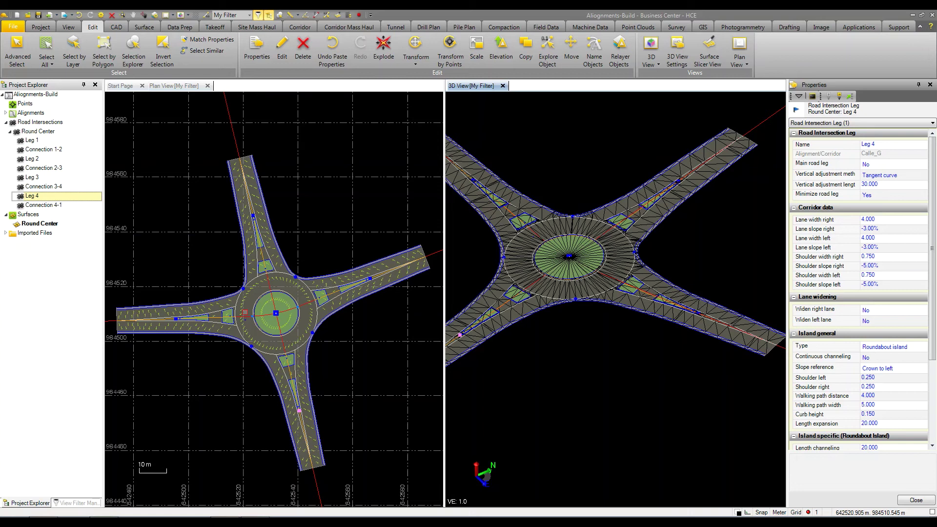
# Window-select the two alignments crossing east of the roundabout.
pyautogui.scroll(-5, 664, 324)
pyautogui.moveTo(664, 323); pyautogui.dragTo(649, 324, button='middle')
pyautogui.scroll(-3, 236, 249)
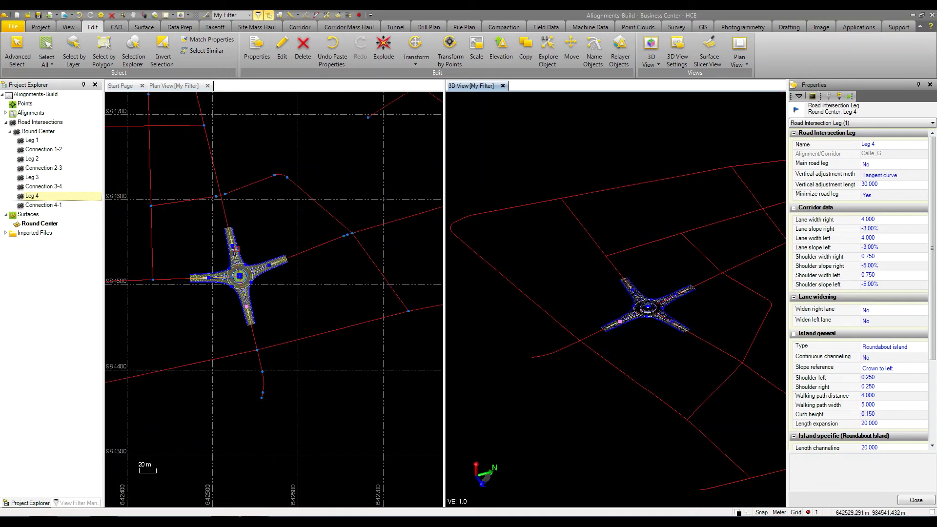
pyautogui.moveTo(237, 247); pyautogui.dragTo(342, 238, button='middle')
pyautogui.moveTo(388, 254); pyautogui.dragTo(318, 215)
# Create a roundabout named 'Round East' at the eastern alignment crossing and review it.
pyautogui.click(798, 96)
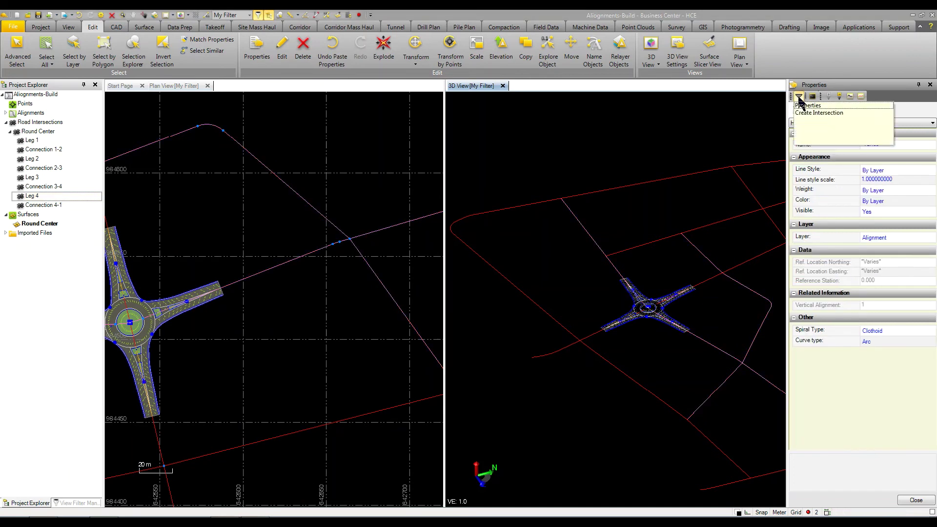
pyautogui.click(819, 113)
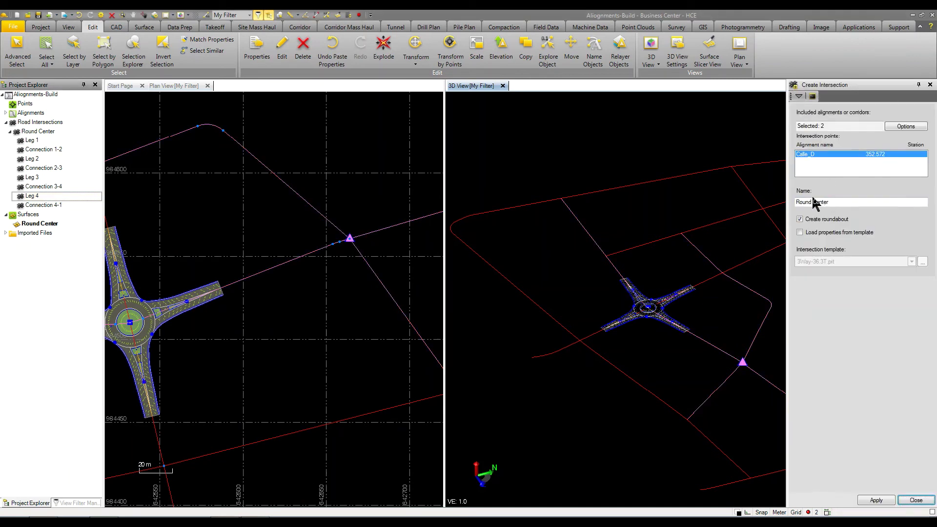
pyautogui.moveTo(812, 202); pyautogui.dragTo(842, 205)
pyautogui.click(876, 500)
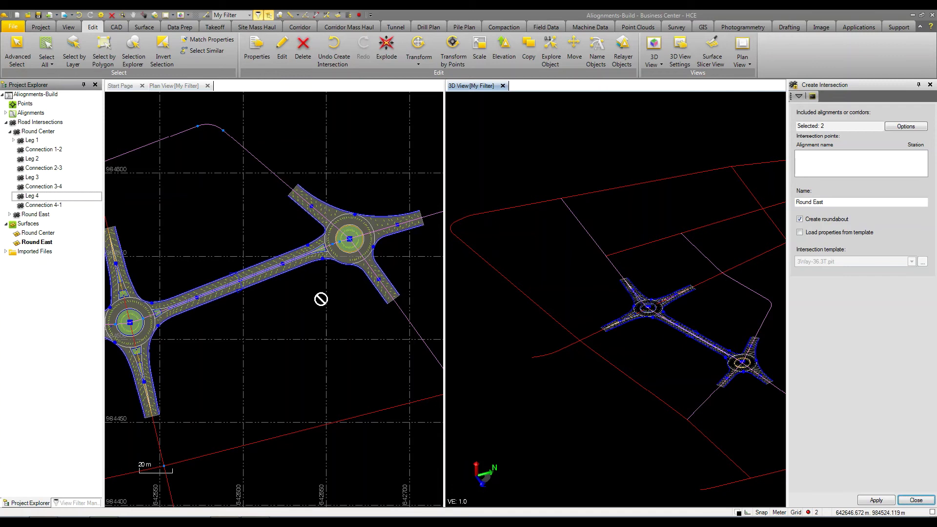
pyautogui.scroll(3, 745, 360)
pyautogui.scroll(5, 745, 360)
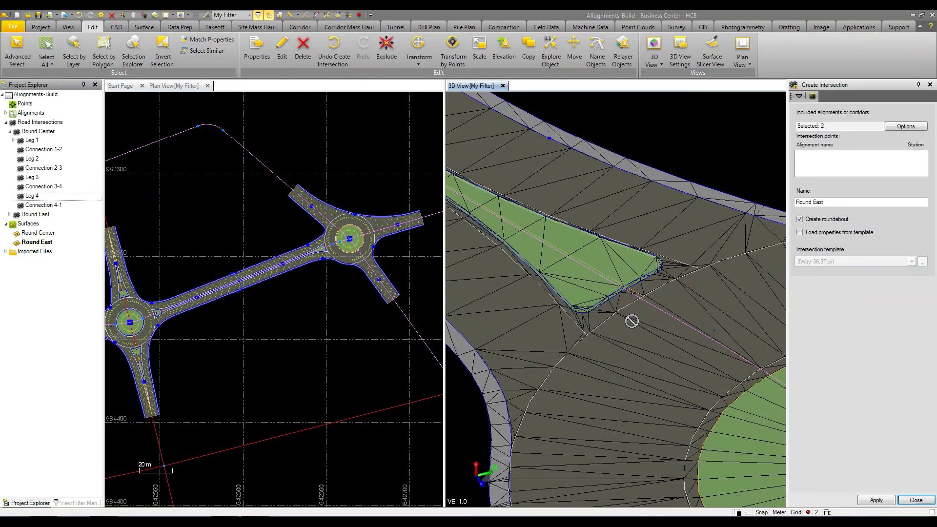
pyautogui.scroll(-5, 541, 293)
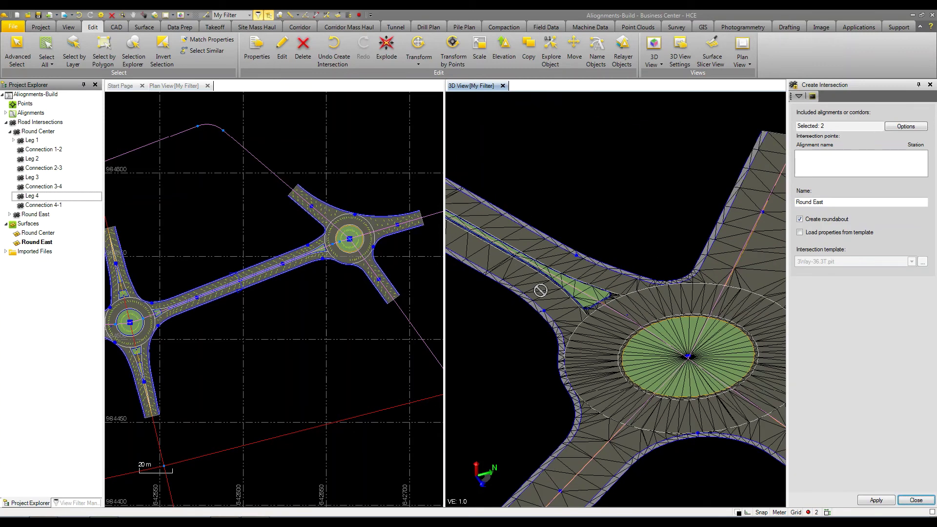
pyautogui.scroll(3, 672, 350)
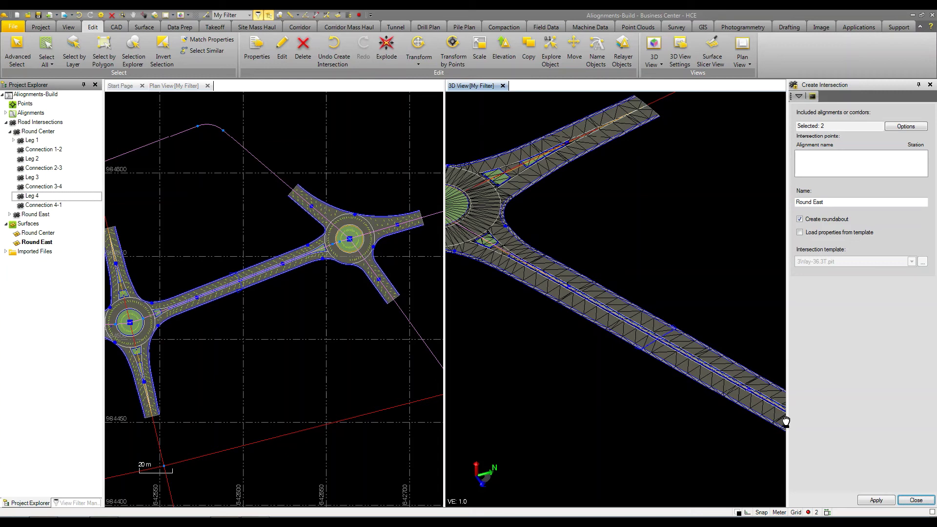
pyautogui.scroll(-1, 672, 351)
pyautogui.scroll(-3, 291, 326)
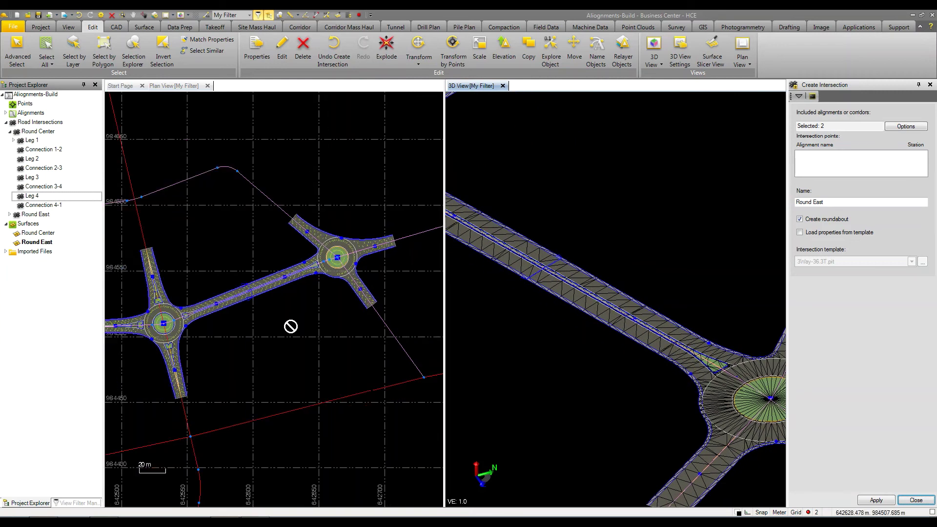
# Create an intersection named '4Way' at the northwest road crossing.
pyautogui.moveTo(262, 268); pyautogui.dragTo(282, 299, button='middle')
pyautogui.click(832, 126)
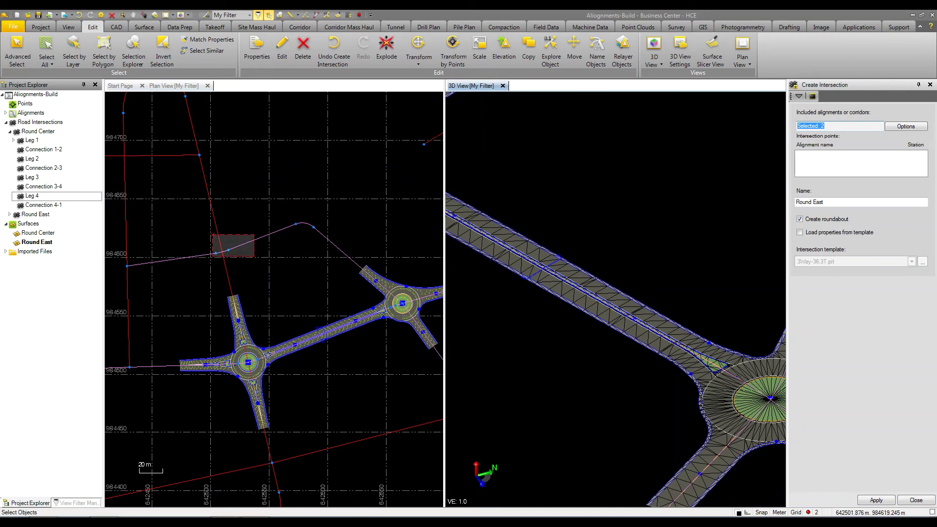
pyautogui.click(221, 252)
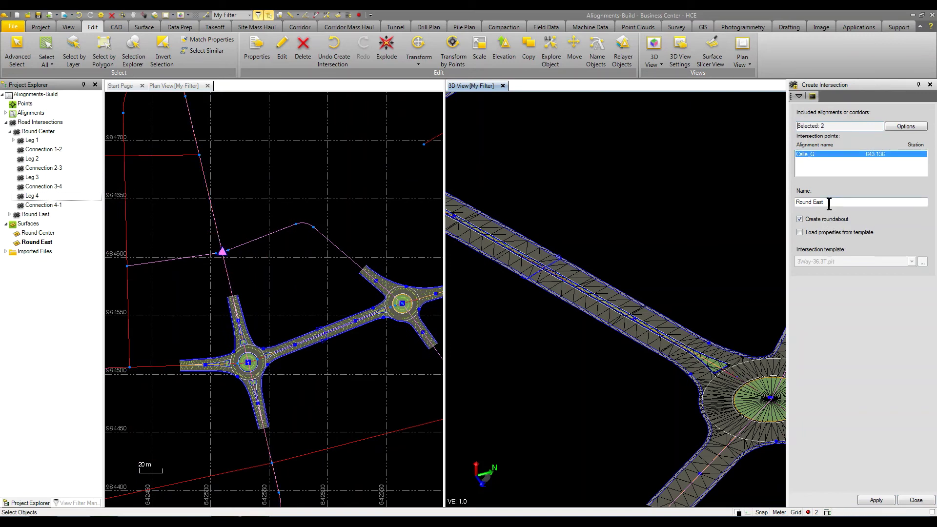
pyautogui.moveTo(829, 203); pyautogui.dragTo(732, 216)
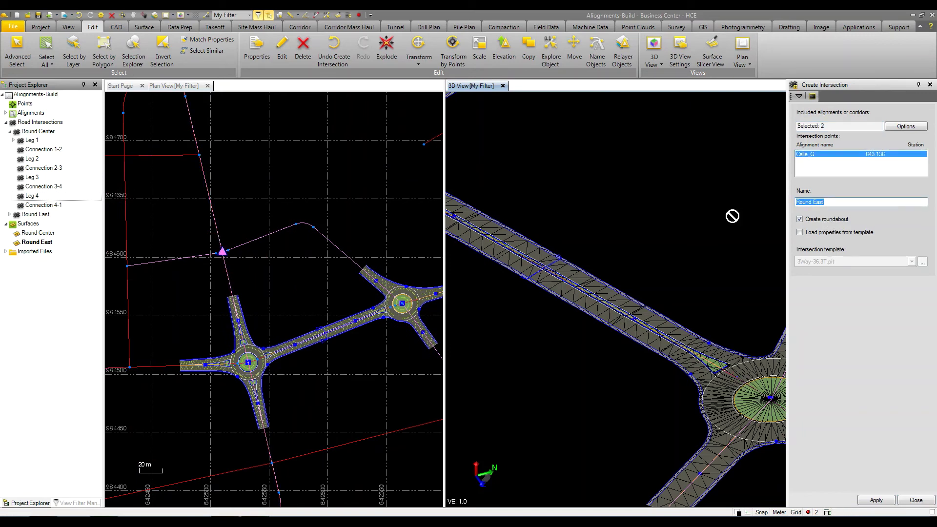
pyautogui.write('4Way')
pyautogui.click(877, 501)
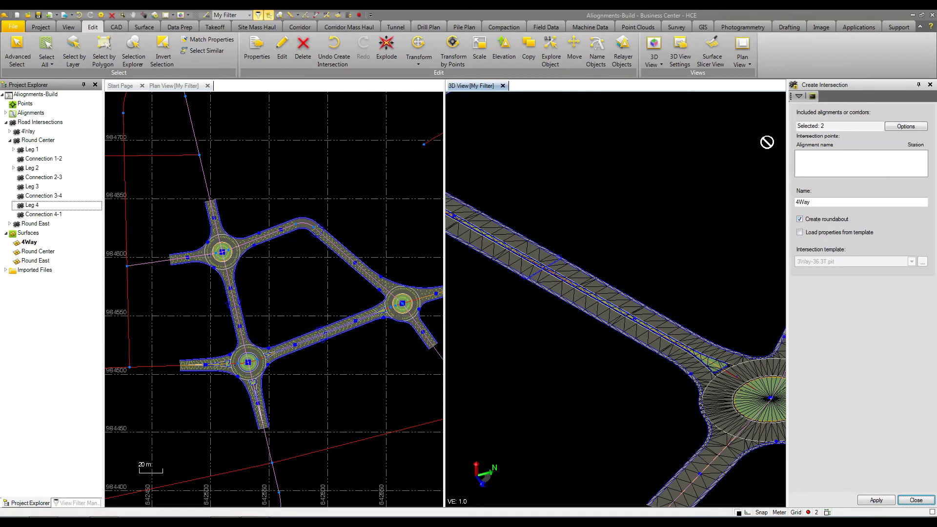
# Change the 4Way intersection's type from roundabout to X.
pyautogui.click(798, 96)
pyautogui.click(811, 113)
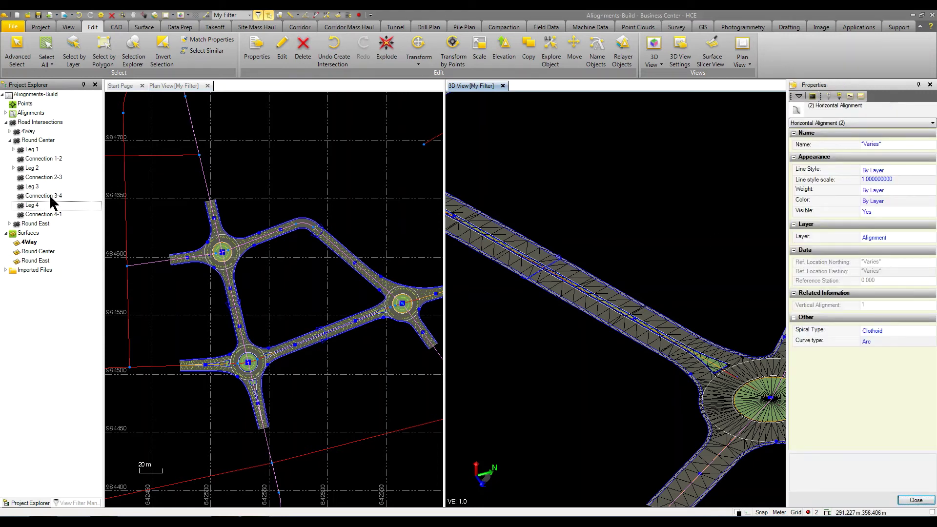
pyautogui.click(28, 132)
pyautogui.click(879, 166)
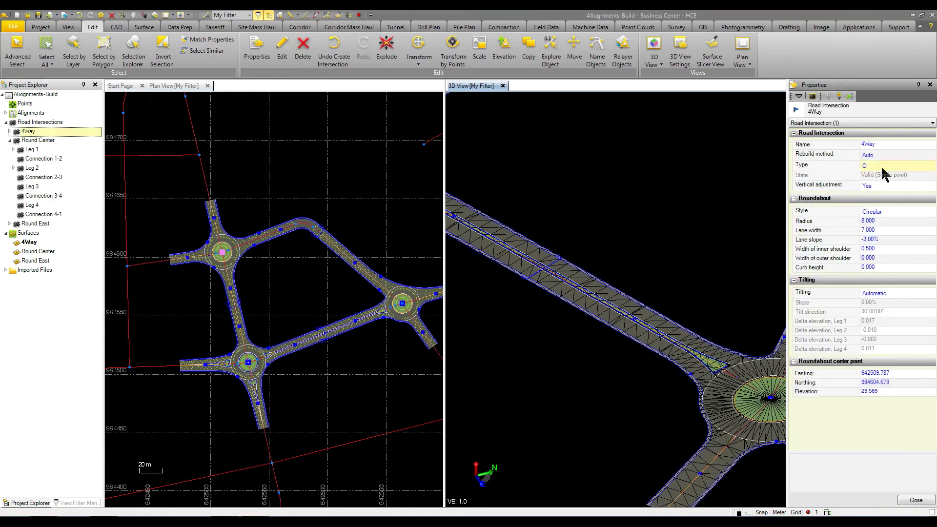
pyautogui.click(869, 175)
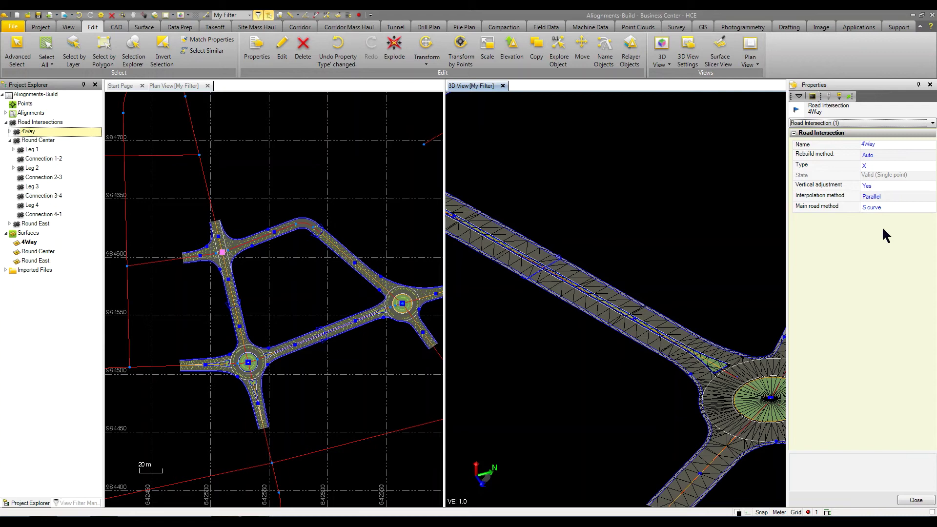
pyautogui.click(799, 97)
# Create a non-roundabout intersection named 'T1' on the western north-south alignment.
pyautogui.click(809, 114)
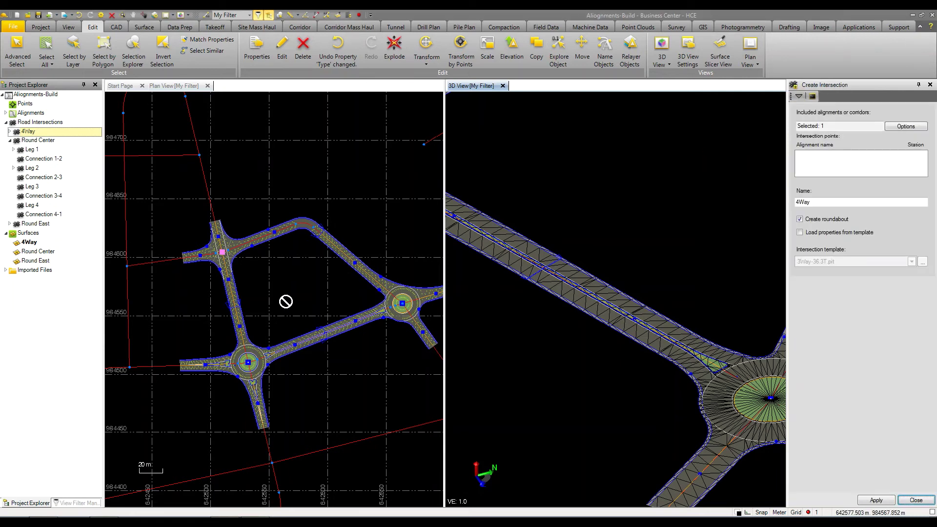
pyautogui.moveTo(179, 368); pyautogui.dragTo(219, 364, button='middle')
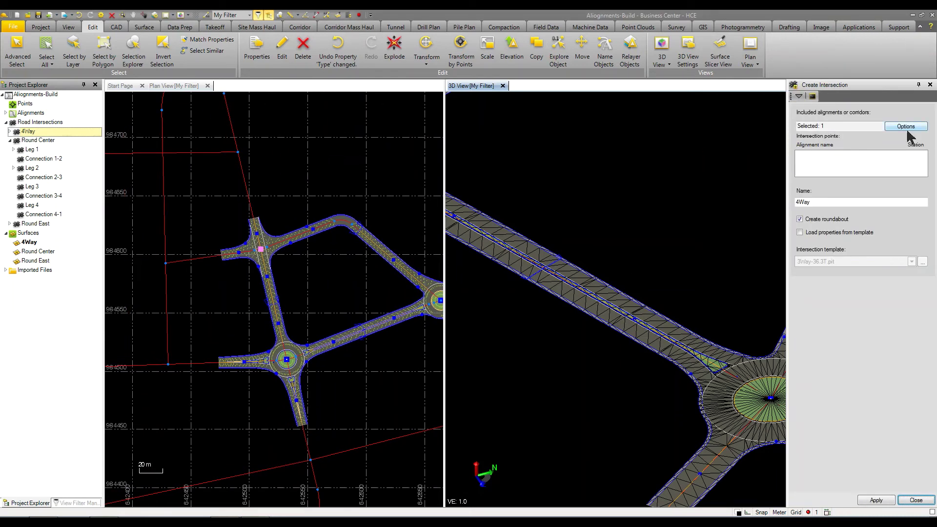
pyautogui.click(842, 127)
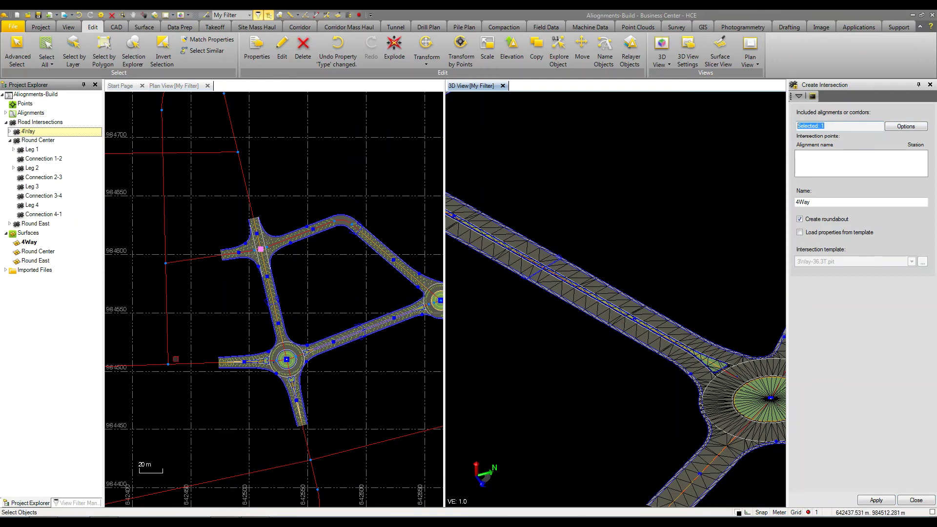
pyautogui.click(163, 257)
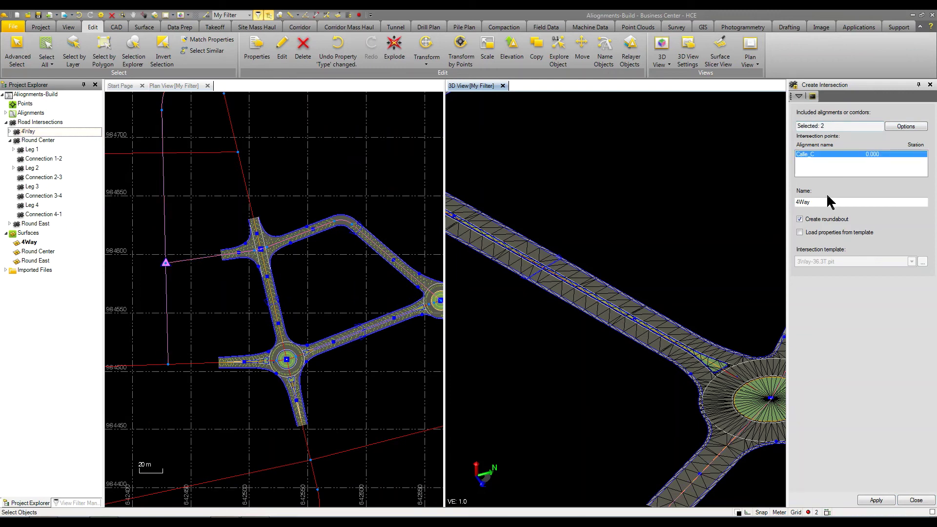
pyautogui.moveTo(825, 201); pyautogui.dragTo(738, 210)
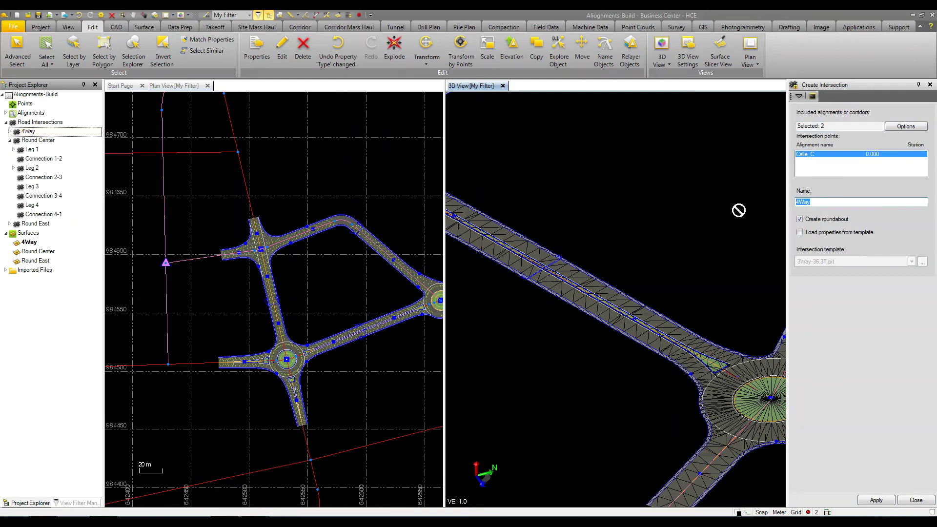
pyautogui.write('T1')
pyautogui.click(800, 220)
pyautogui.click(886, 500)
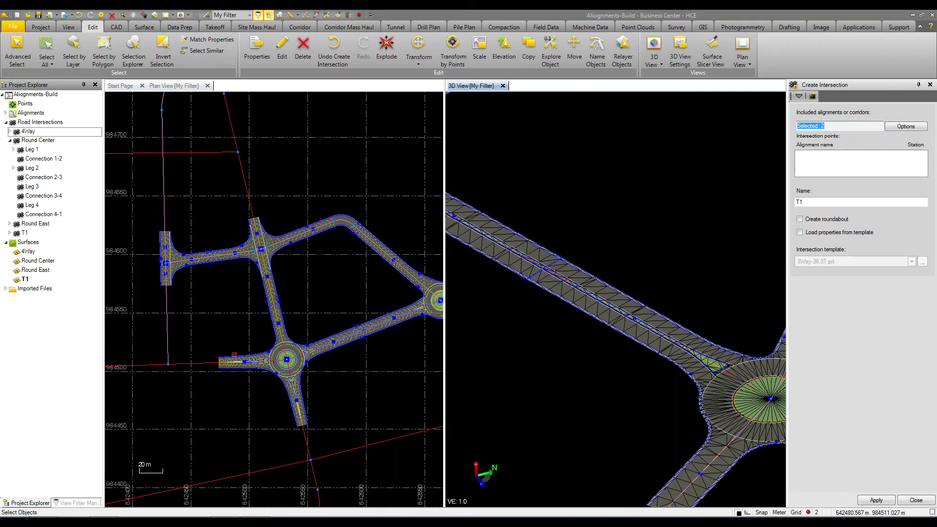
# Create the T2 intersection at the alignment's end point and view the whole network.
pyautogui.click(169, 364)
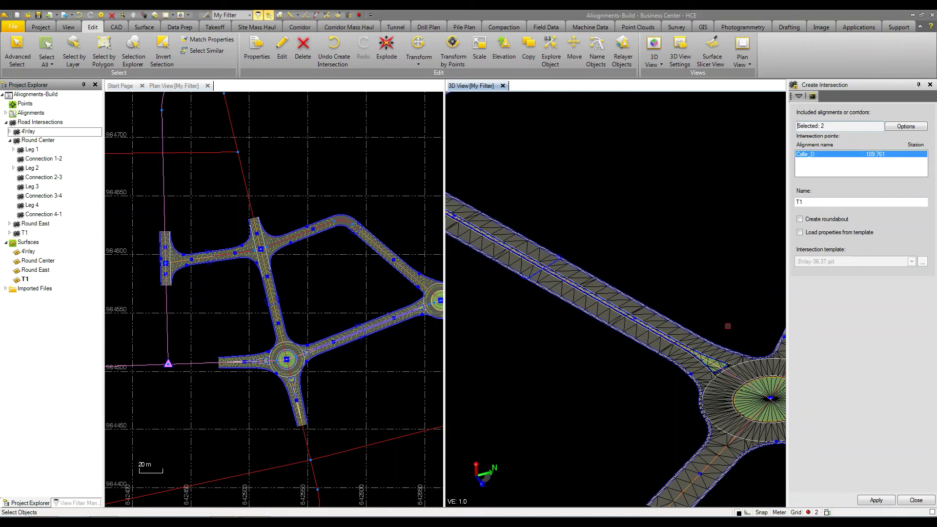
pyautogui.click(811, 203)
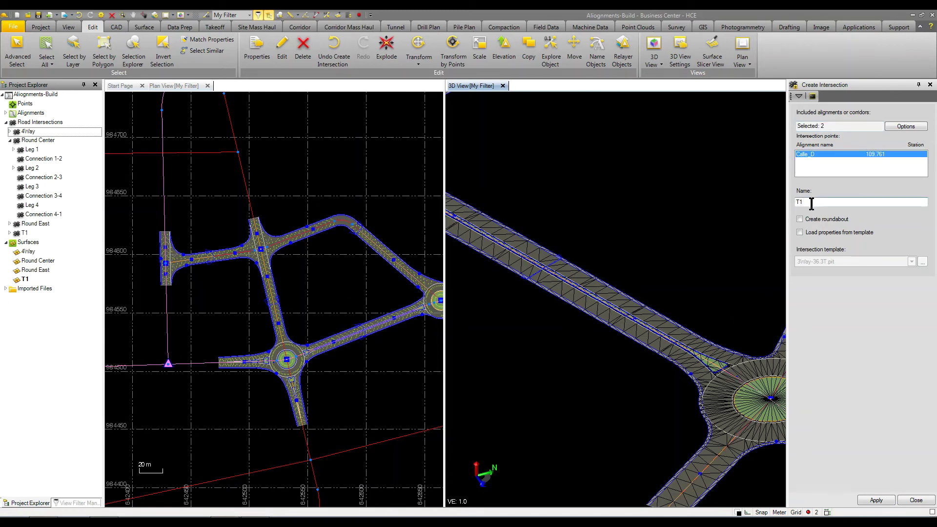
pyautogui.click(883, 503)
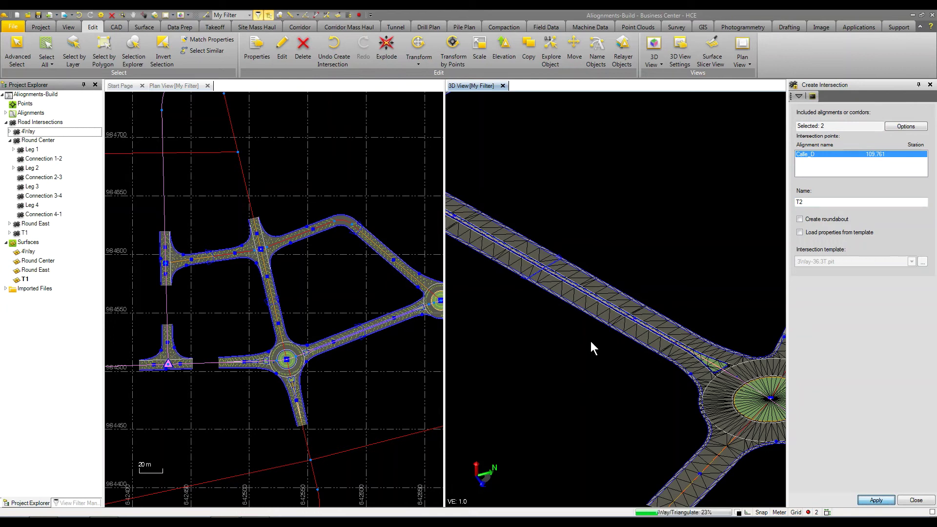
pyautogui.scroll(-3, 587, 342)
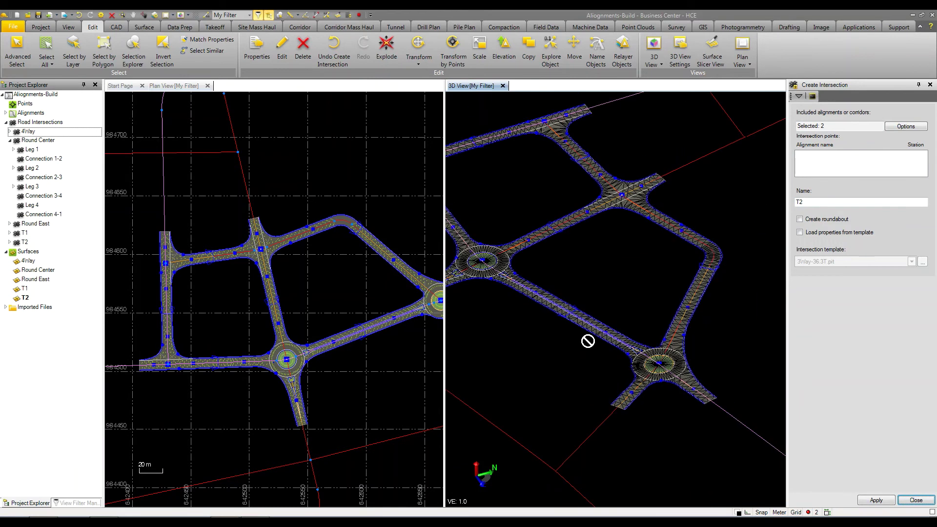
pyautogui.moveTo(587, 339); pyautogui.dragTo(658, 364, button='middle')
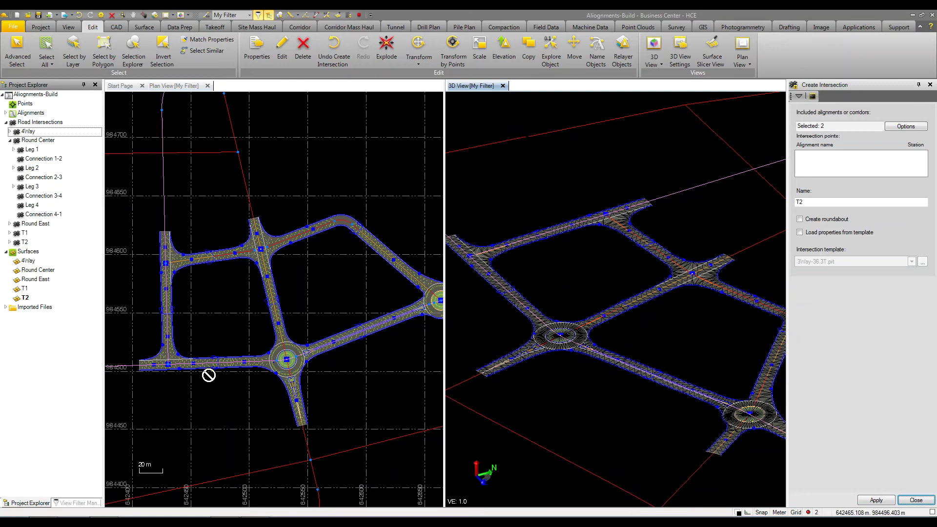
pyautogui.scroll(4, 208, 376)
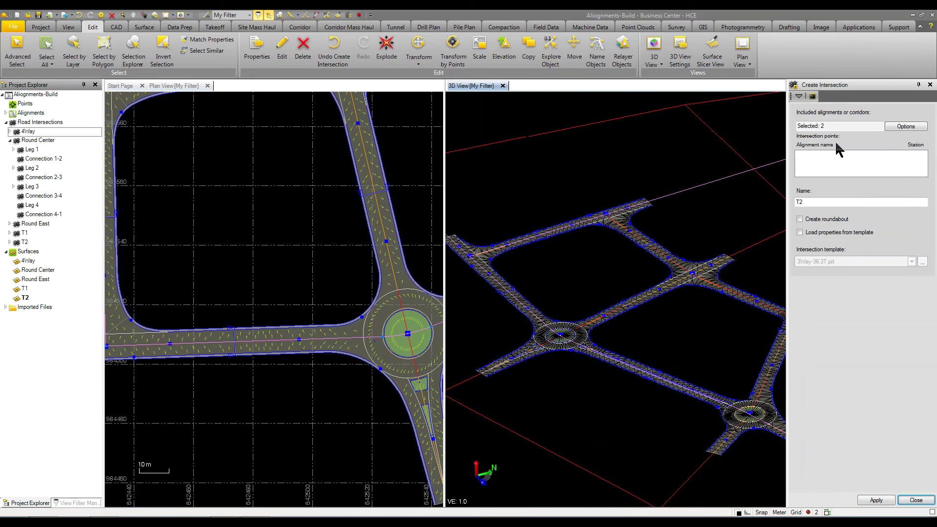
# Give Round Center's Leg 3 a Roundabout island, then zoom out over the T2 junction.
pyautogui.click(799, 96)
pyautogui.click(804, 113)
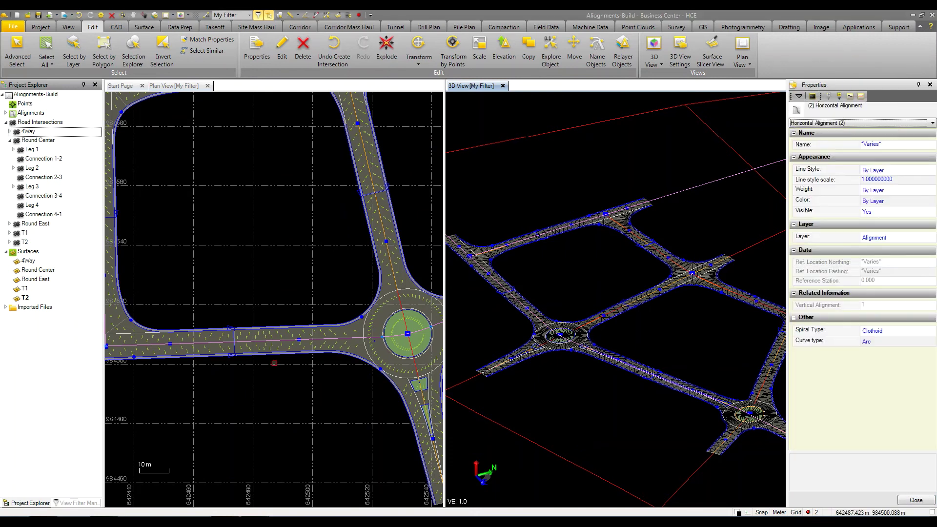
pyautogui.click(300, 338)
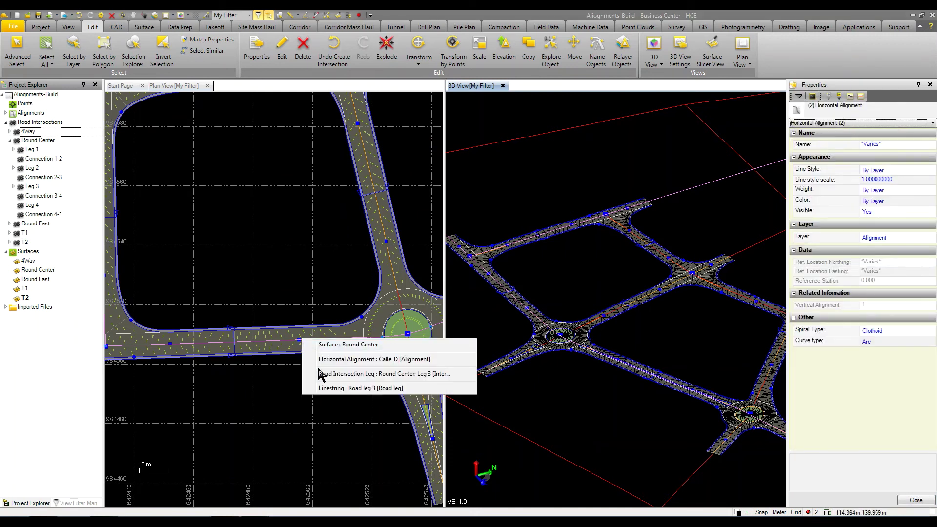
pyautogui.click(342, 374)
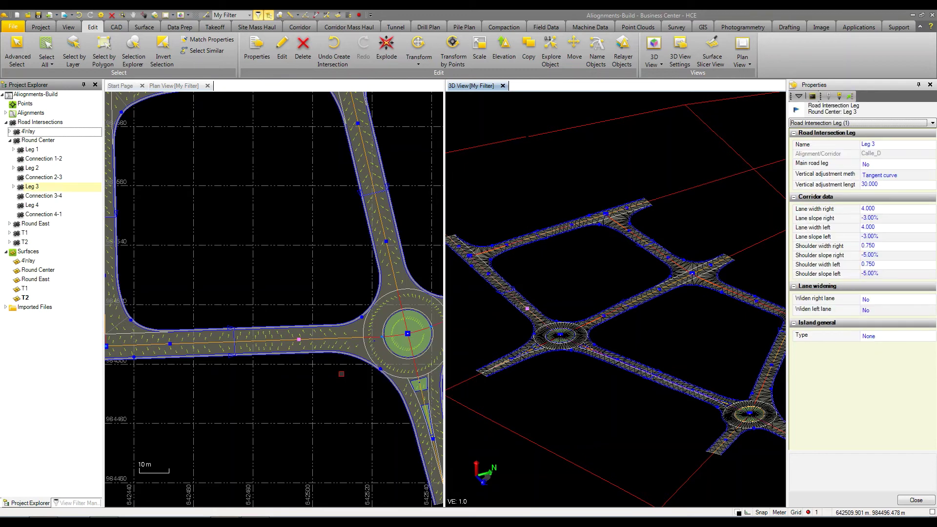
pyautogui.click(885, 335)
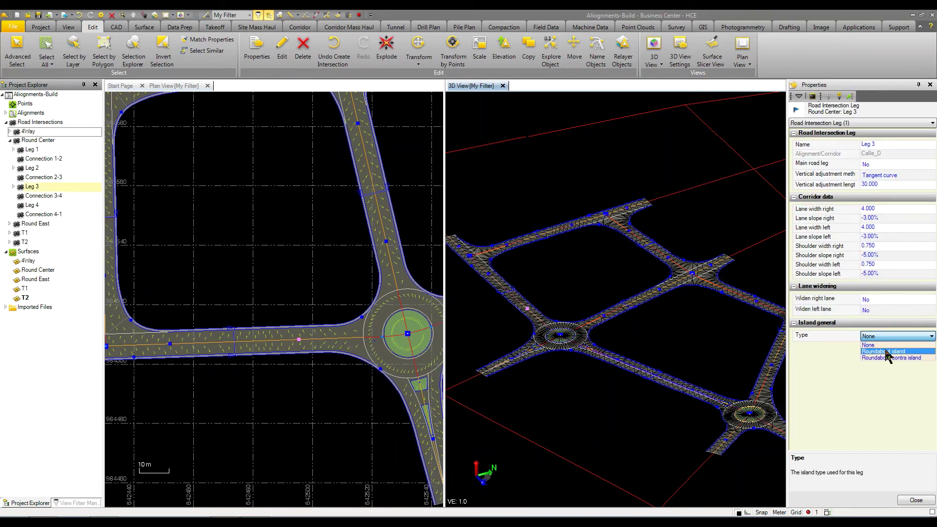
pyautogui.click(885, 351)
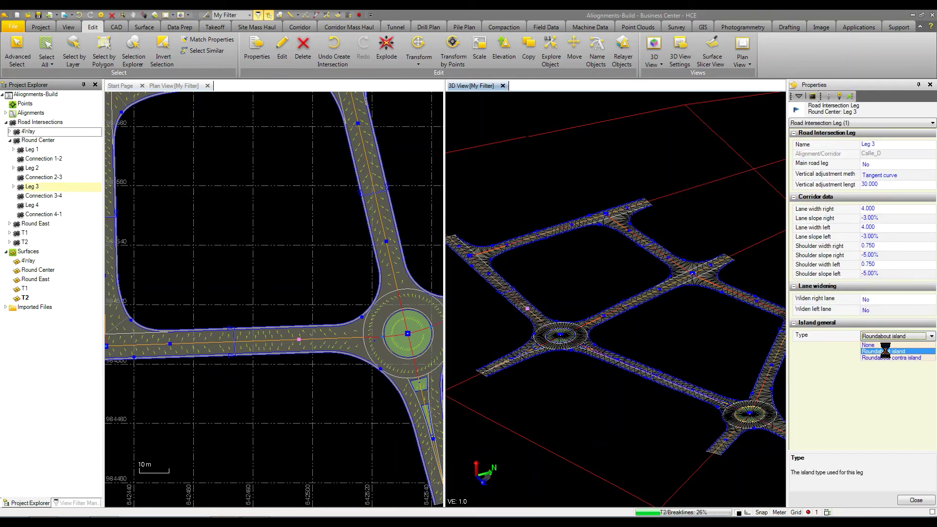
pyautogui.scroll(-2, 205, 322)
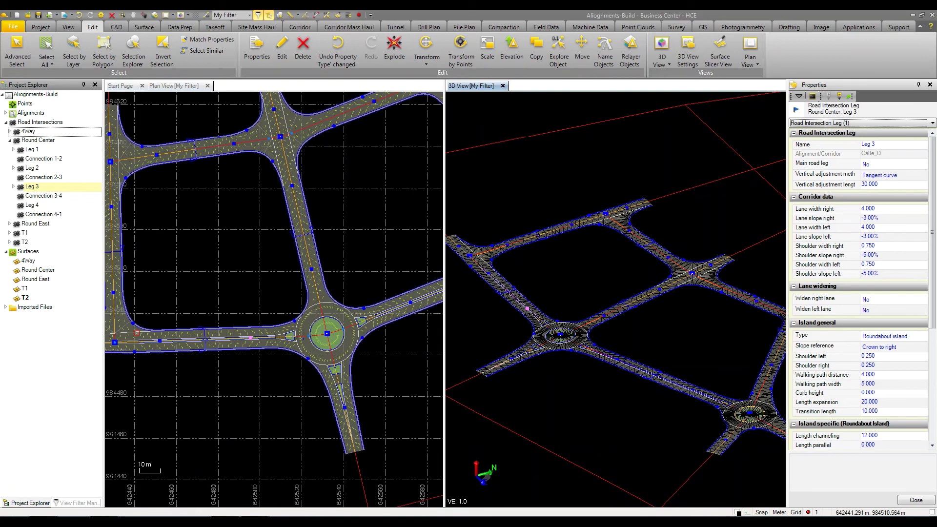
pyautogui.scroll(3, 205, 322)
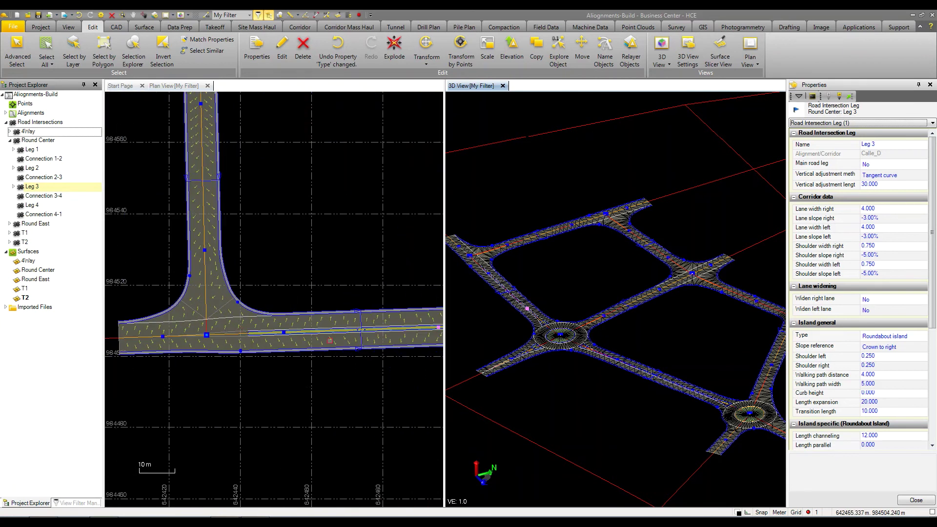
pyautogui.scroll(4, 251, 333)
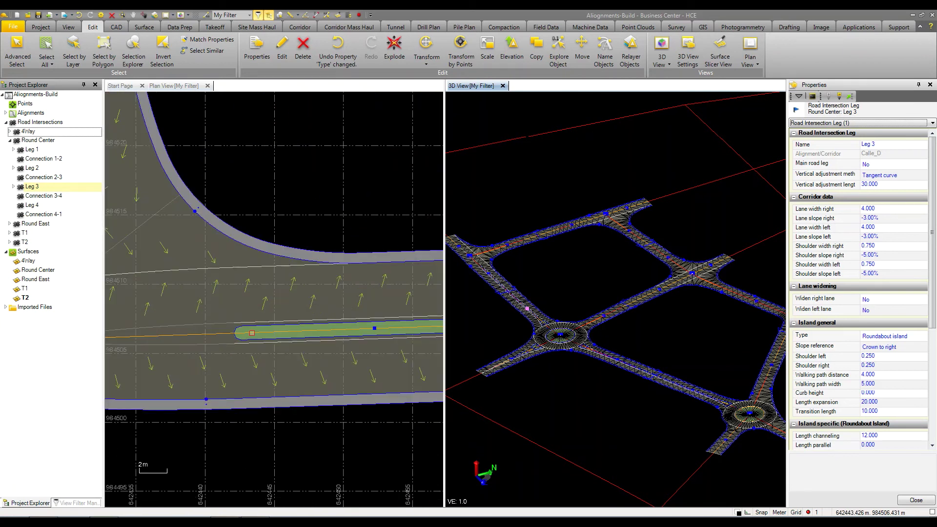
pyautogui.scroll(-4, 231, 344)
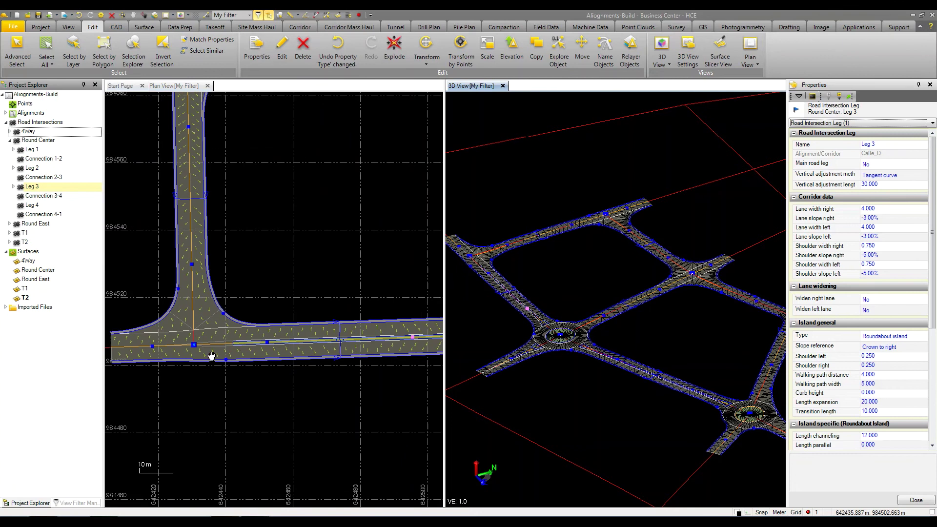
# Pan and zoom the plan view to center on the T2 T-junction.
pyautogui.click(217, 336)
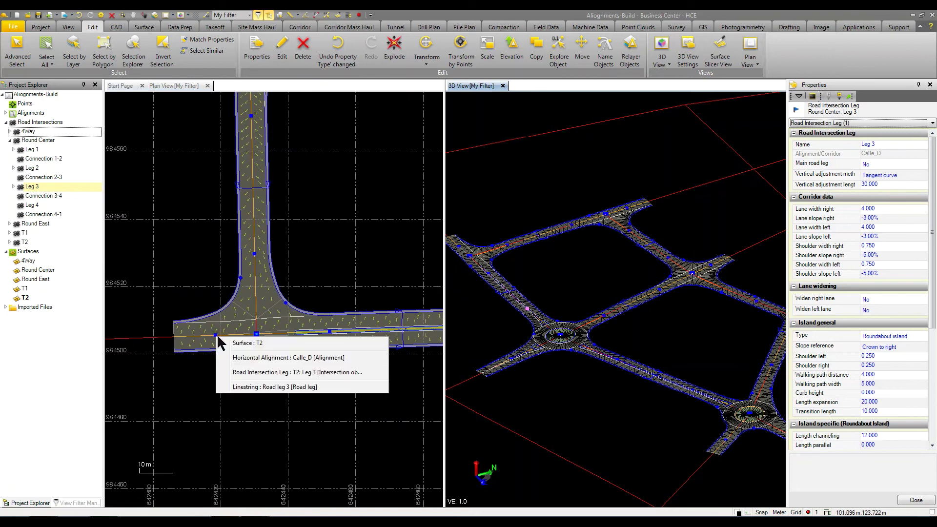
pyautogui.click(206, 373)
pyautogui.scroll(-3, 206, 373)
pyautogui.moveTo(228, 361); pyautogui.dragTo(288, 369, button='middle')
pyautogui.scroll(5, 289, 370)
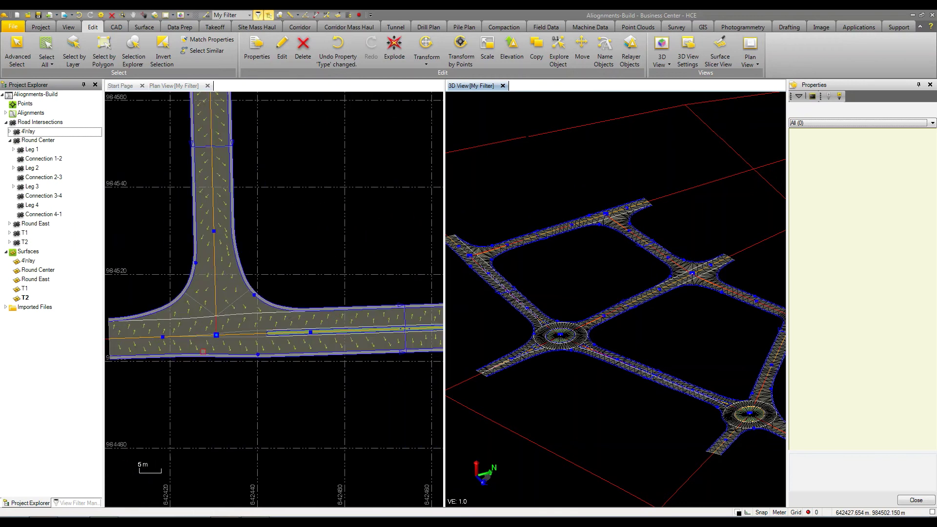
pyautogui.moveTo(234, 353); pyautogui.dragTo(292, 334, button='middle')
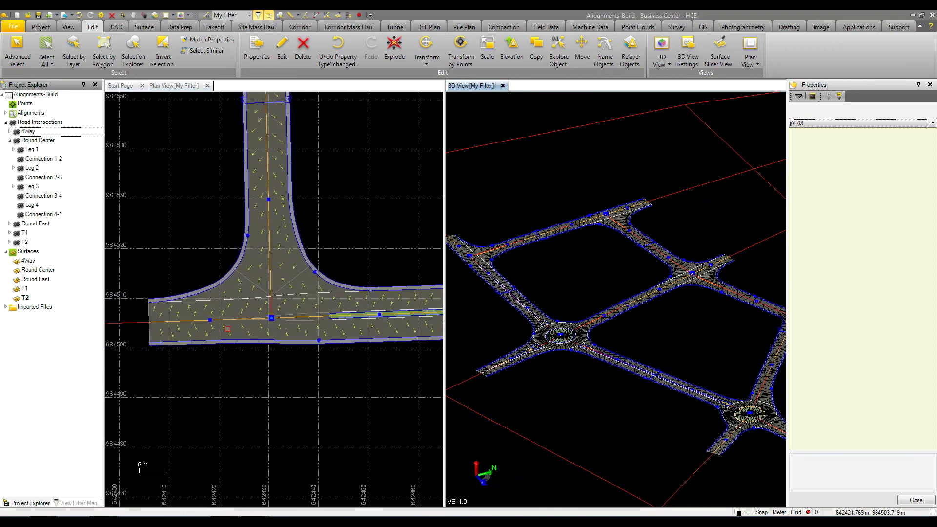
# Select Road Intersection Leg T2: Leg 3 and set its island type to Separator.
pyautogui.click(230, 329)
pyautogui.click(236, 355)
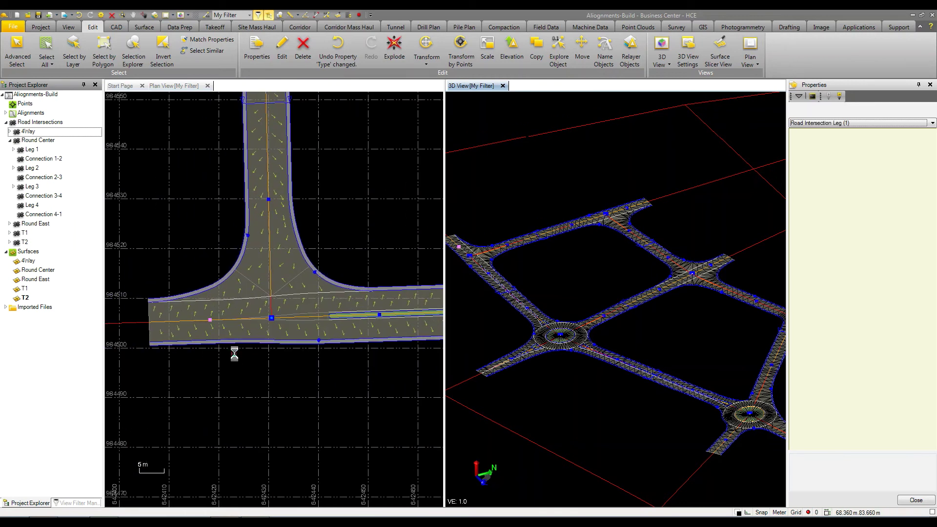
pyautogui.click(889, 290)
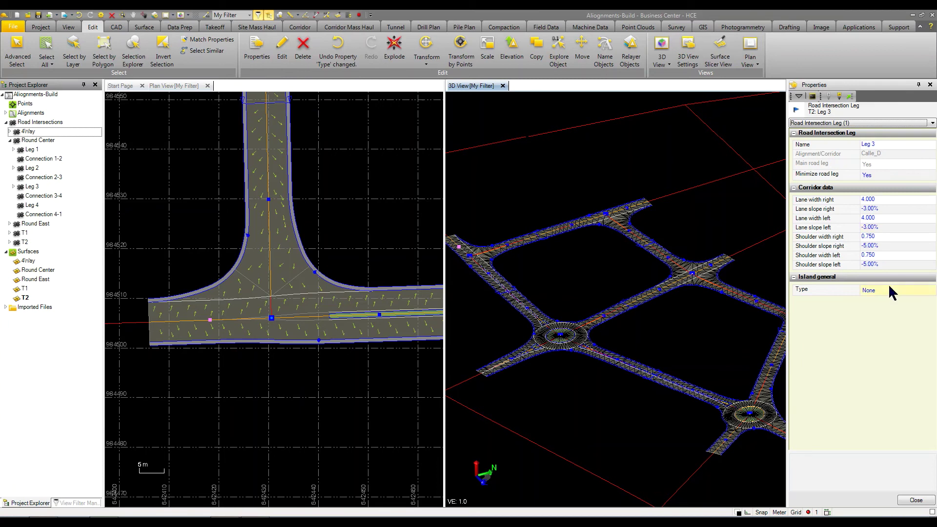
pyautogui.click(888, 290)
pyautogui.click(880, 313)
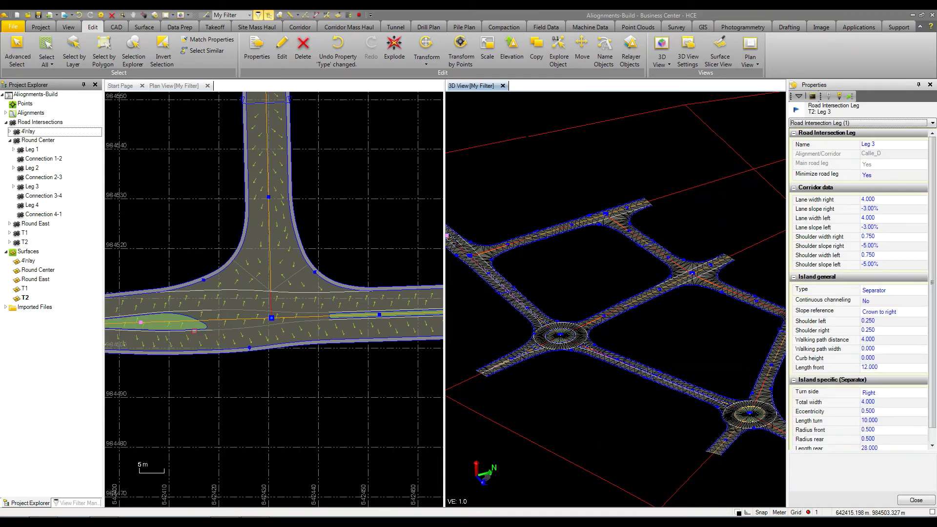
# Zoom out and pan up to the T1 intersection, listing the objects at its corner.
pyautogui.scroll(-2, 211, 332)
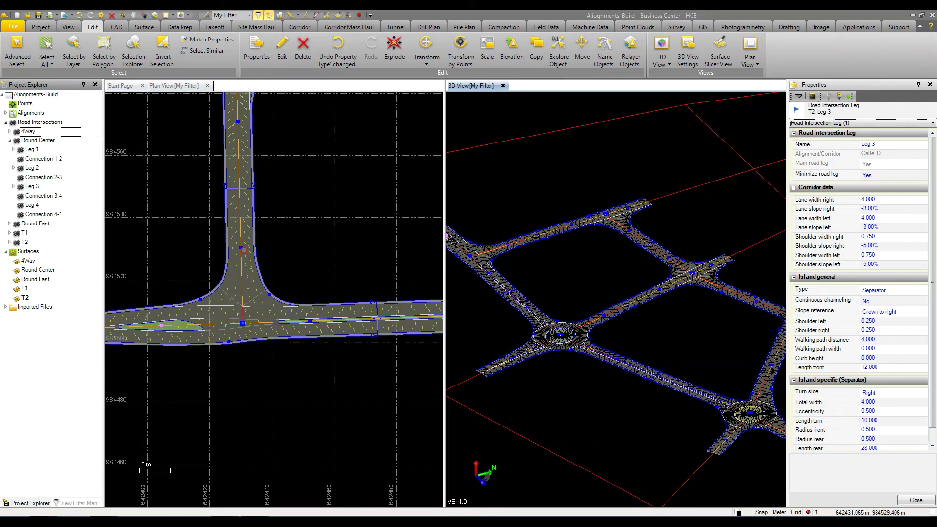
pyautogui.scroll(-1, 237, 244)
pyautogui.moveTo(237, 244); pyautogui.dragTo(232, 383, button='middle')
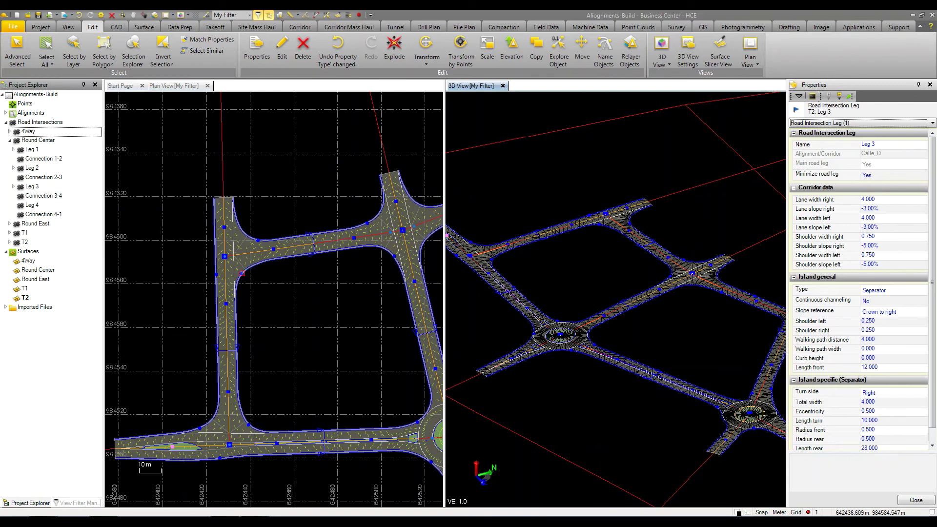
pyautogui.click(243, 273)
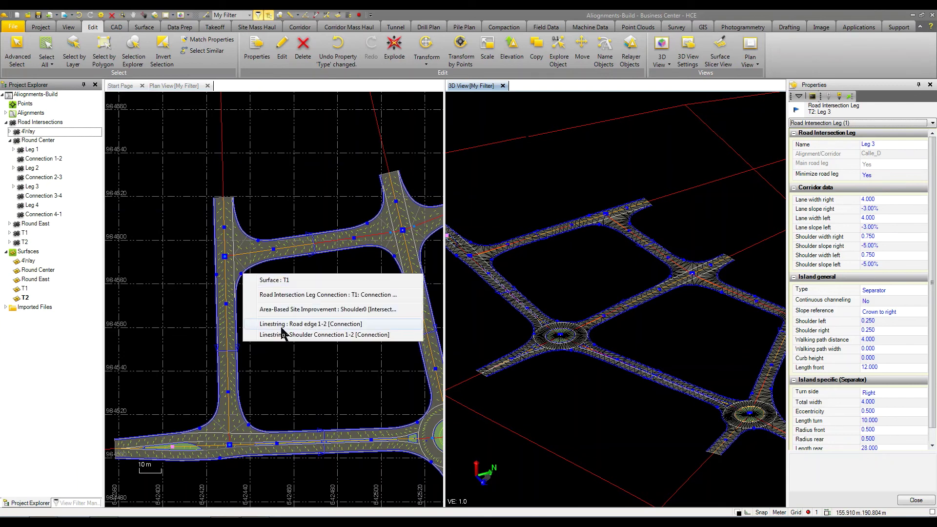
pyautogui.click(285, 295)
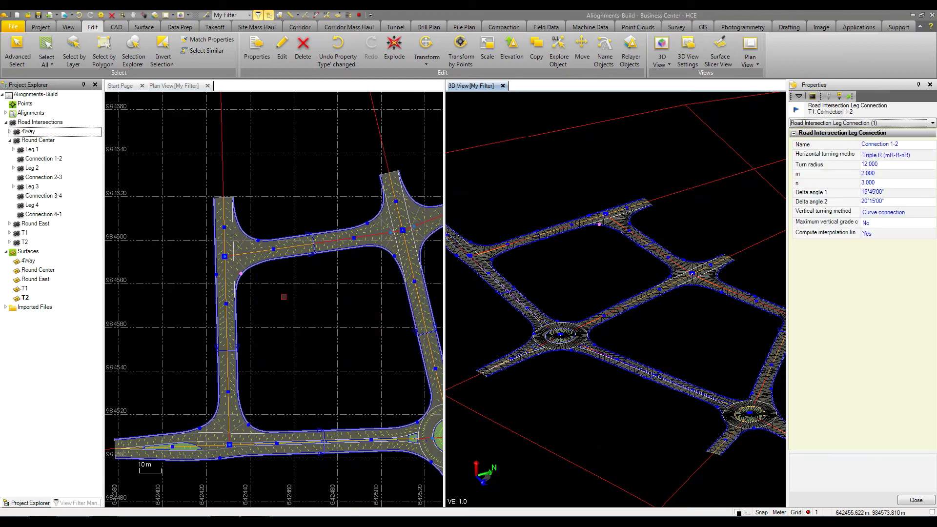
pyautogui.click(885, 233)
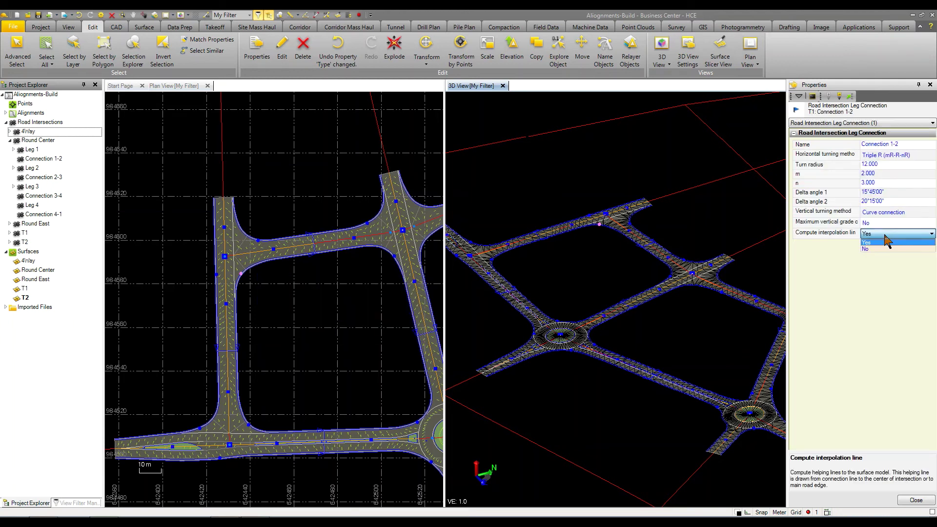
pyautogui.click(886, 156)
pyautogui.click(885, 157)
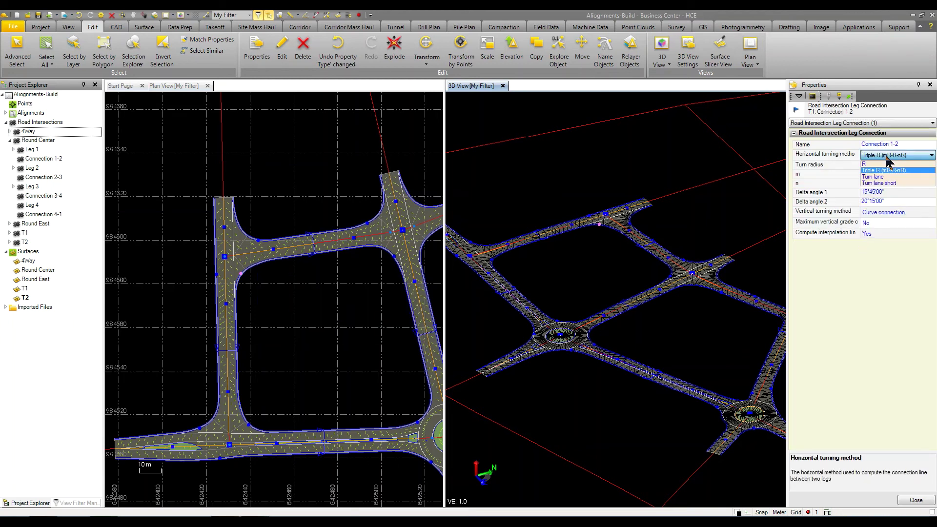
pyautogui.click(882, 184)
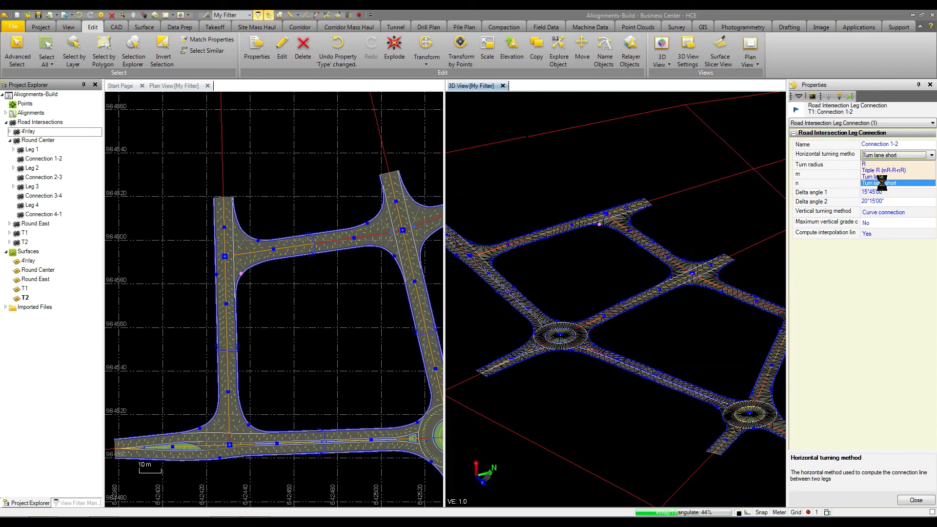
pyautogui.click(885, 156)
pyautogui.click(878, 177)
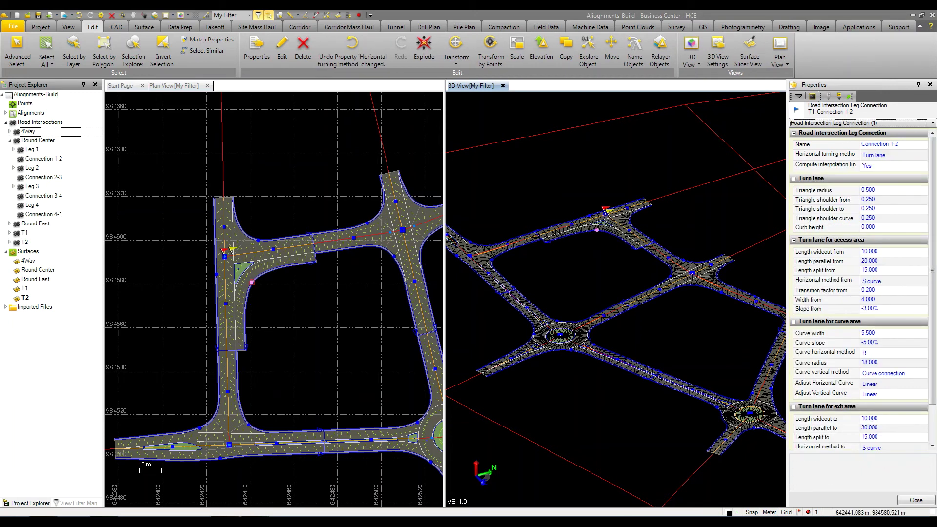
pyautogui.scroll(3, 224, 338)
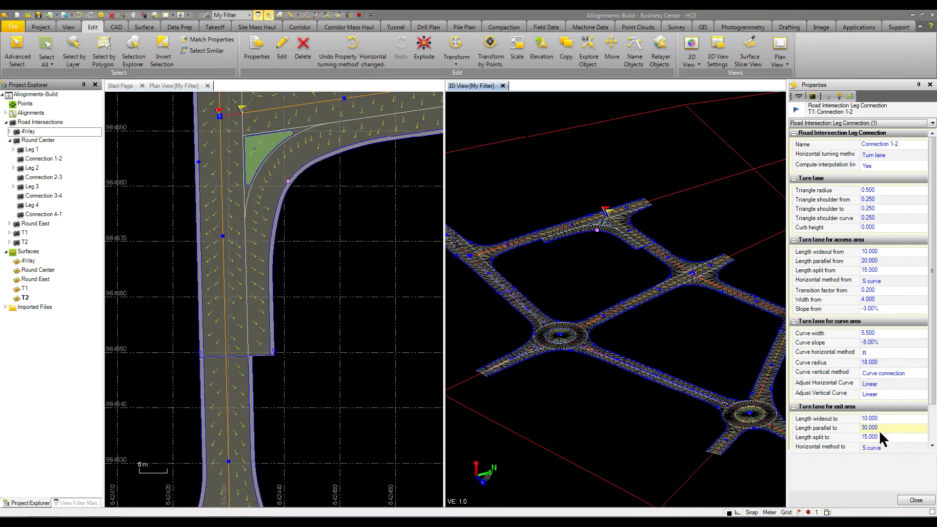
pyautogui.click(886, 144)
pyautogui.click(909, 155)
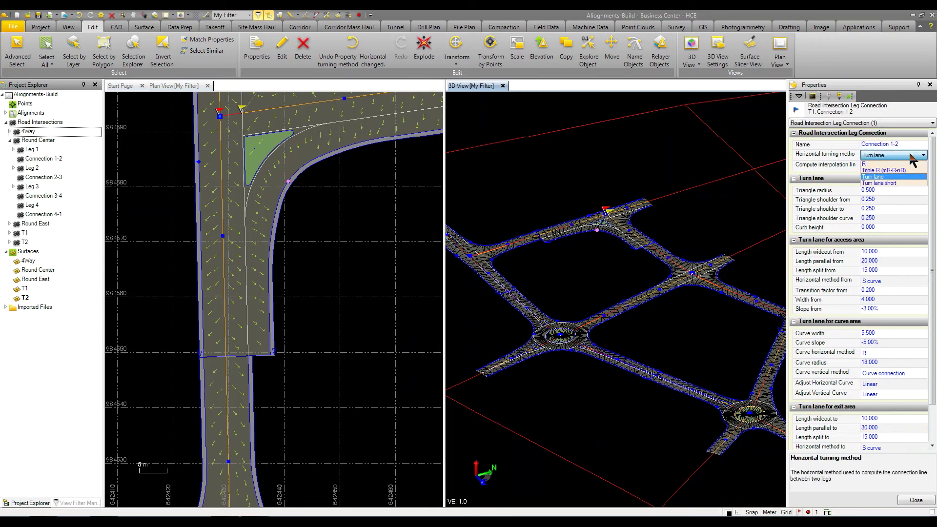
pyautogui.click(885, 170)
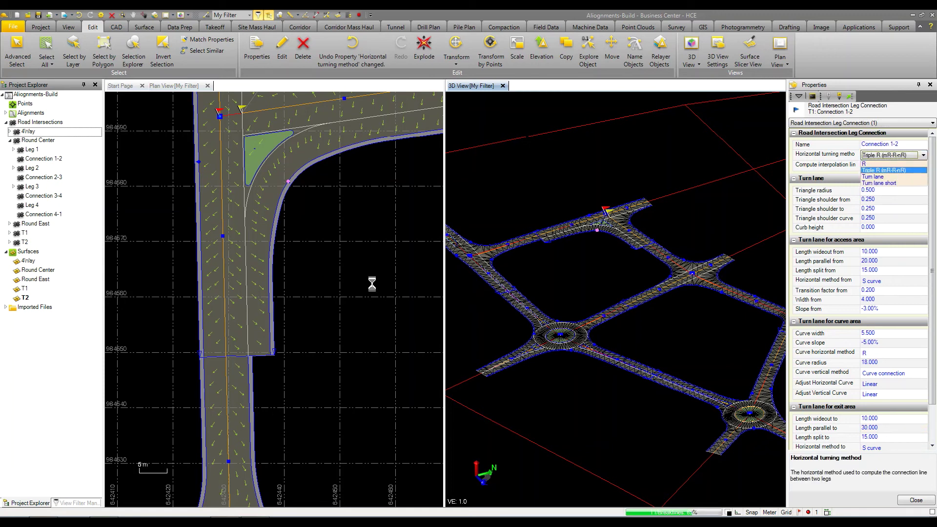
pyautogui.scroll(-1, 254, 234)
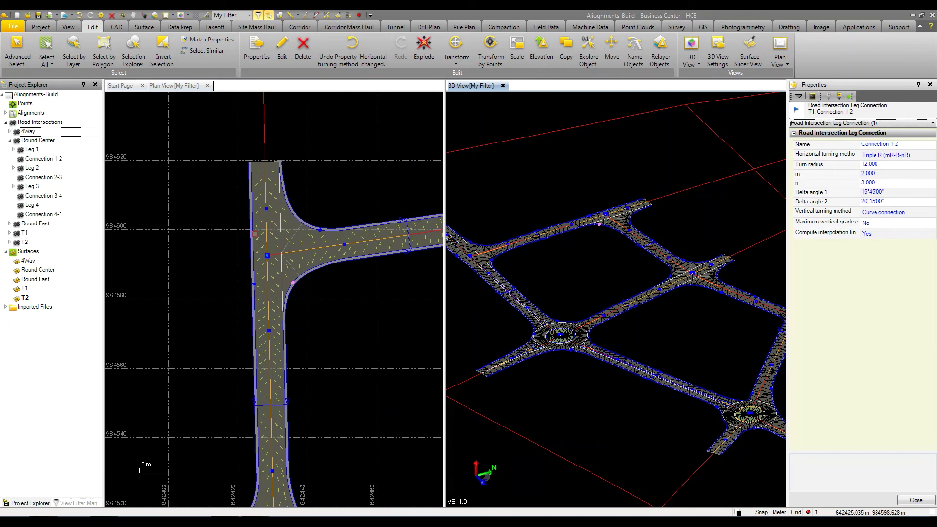
# Give Leg 3 of the T1 intersection a turn lane island.
pyautogui.click(266, 210)
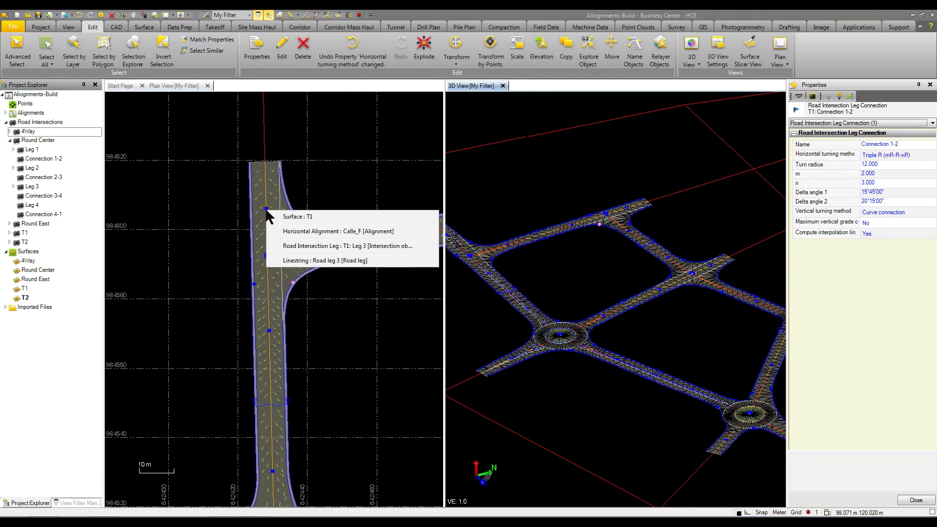
pyautogui.click(303, 245)
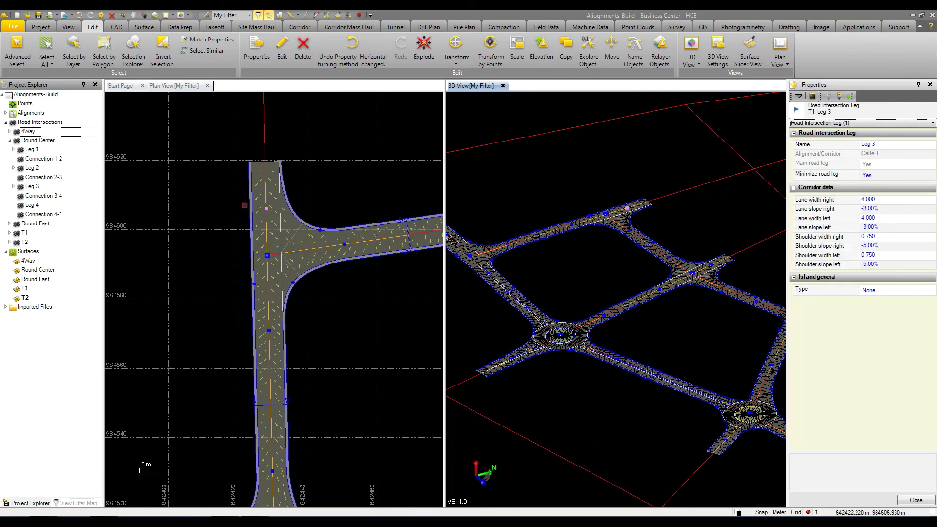
pyautogui.click(889, 291)
pyautogui.click(888, 318)
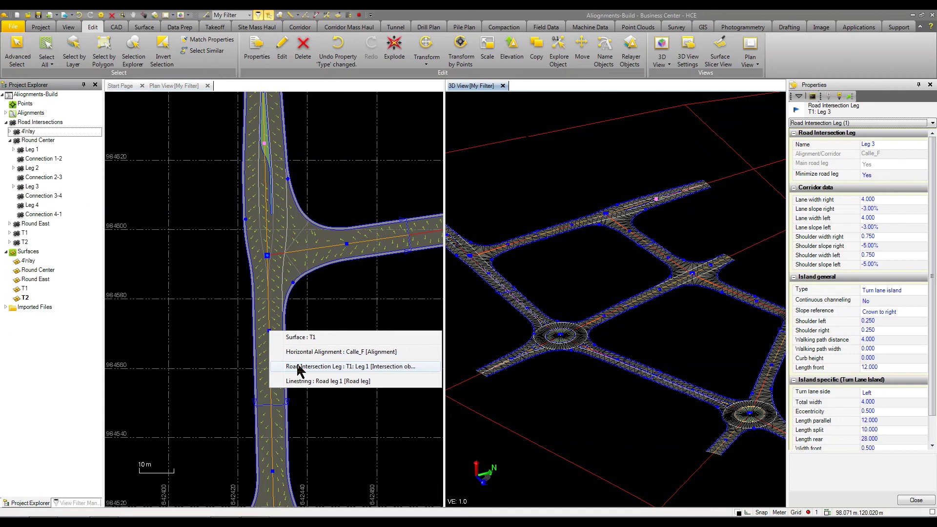
# Give T1 Leg 1 a Separator island, 4.000 wide on the right turn side.
pyautogui.click(297, 365)
pyautogui.click(866, 278)
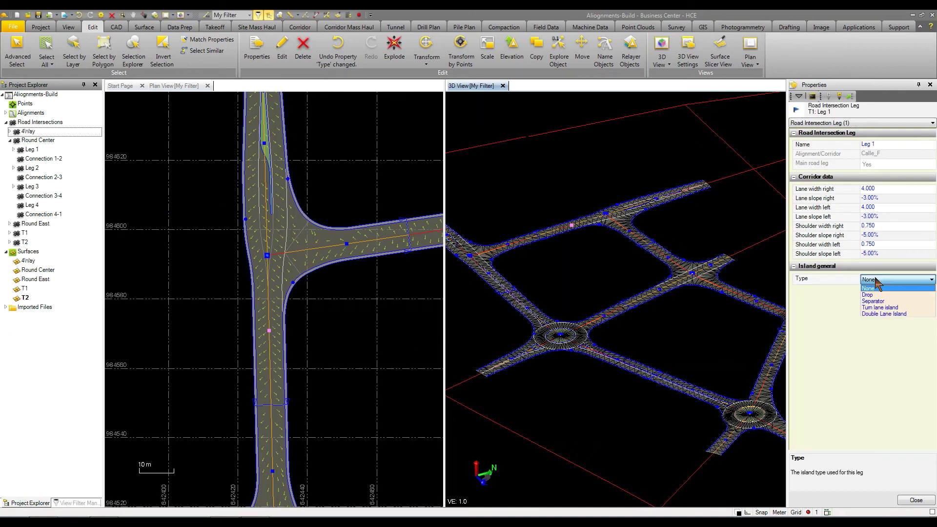
pyautogui.click(874, 301)
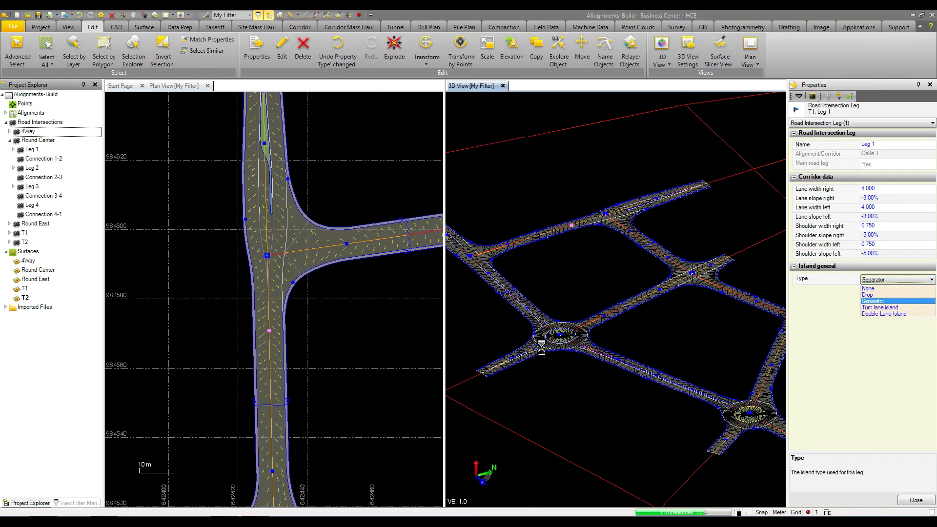
pyautogui.moveTo(299, 341); pyautogui.dragTo(266, 203, button='middle')
pyautogui.scroll(-1, 241, 336)
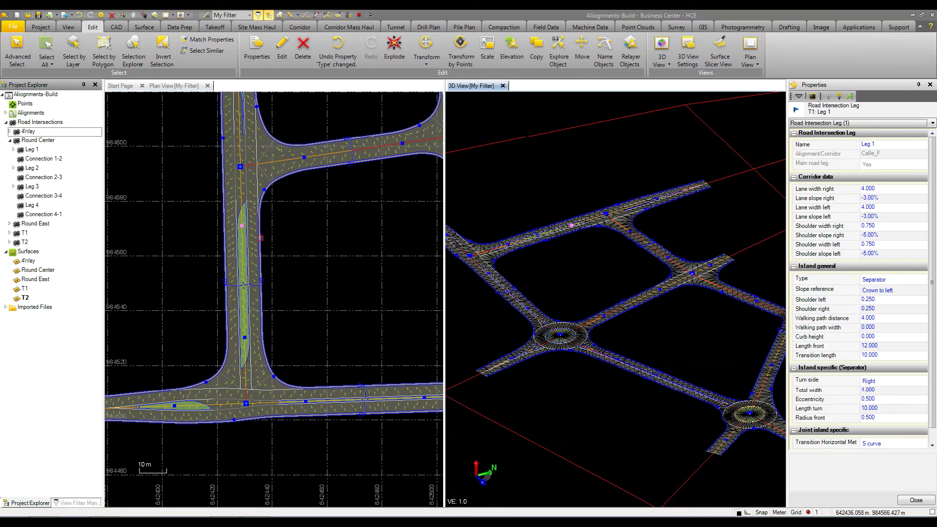
pyautogui.moveTo(306, 248); pyautogui.dragTo(230, 291, button='middle')
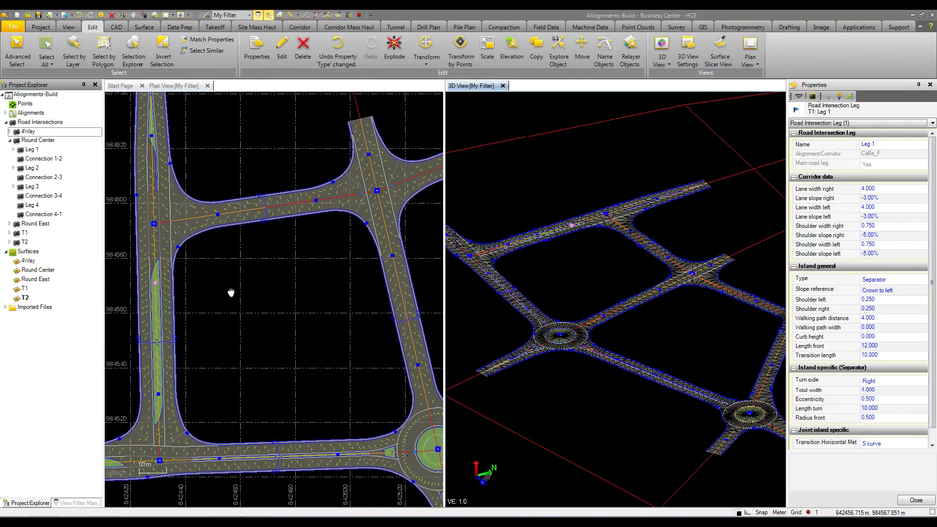
pyautogui.scroll(-1, 230, 291)
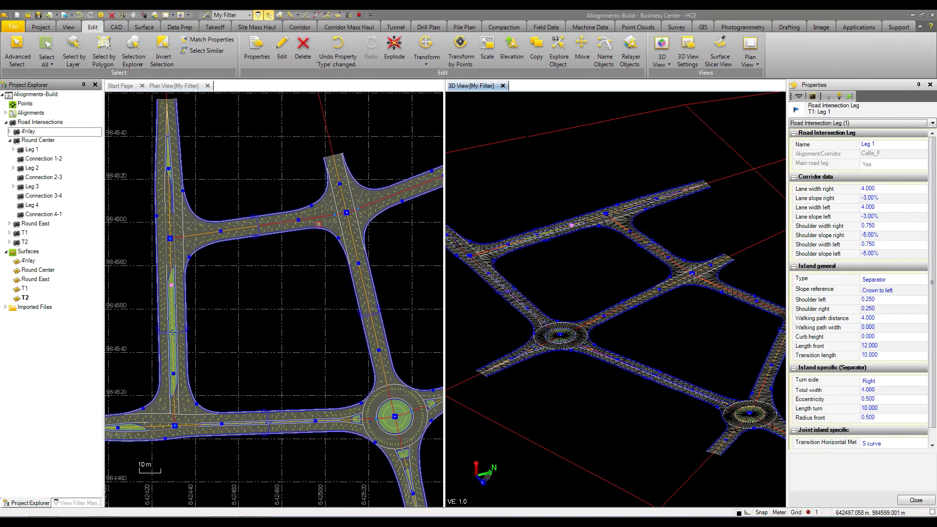
# Set 4Way Leg 3's island to Drop, then change it to a Double Lane Island with 3.000 lanes.
pyautogui.scroll(2, 303, 221)
pyautogui.click(293, 218)
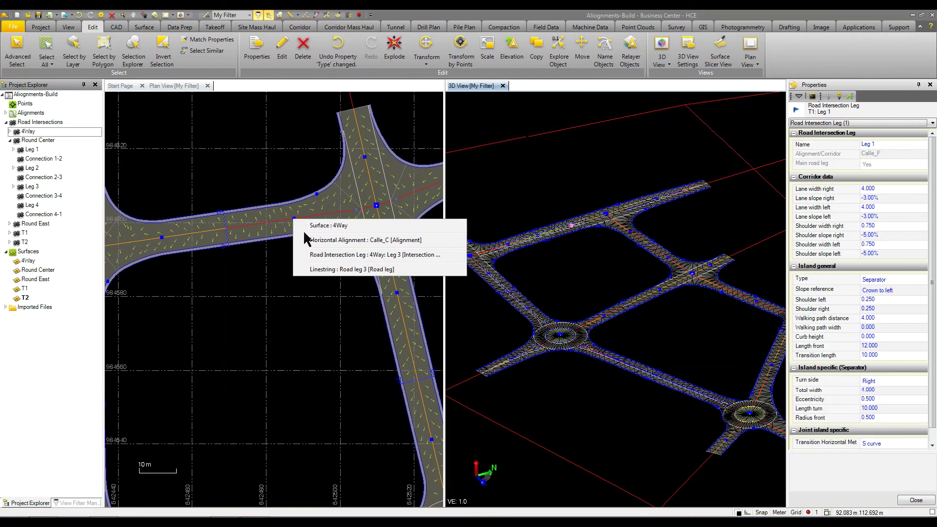
pyautogui.click(323, 253)
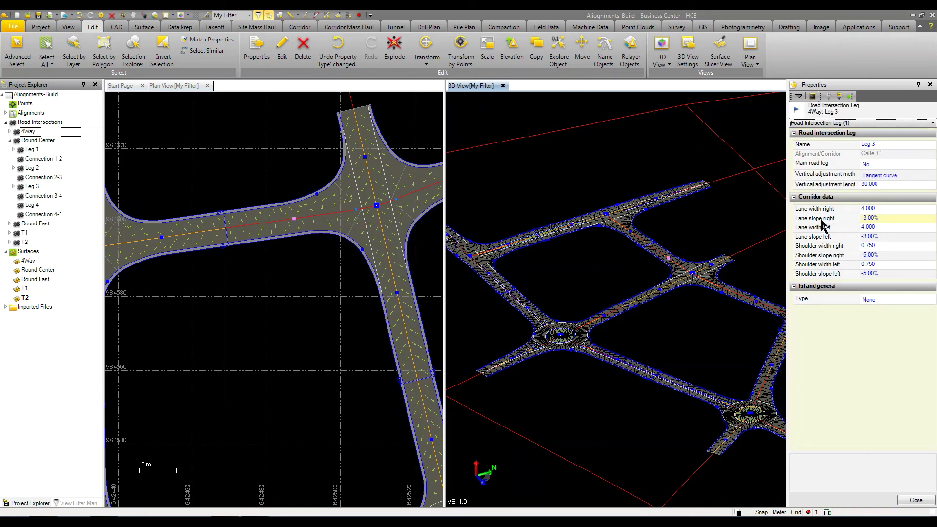
pyautogui.click(900, 299)
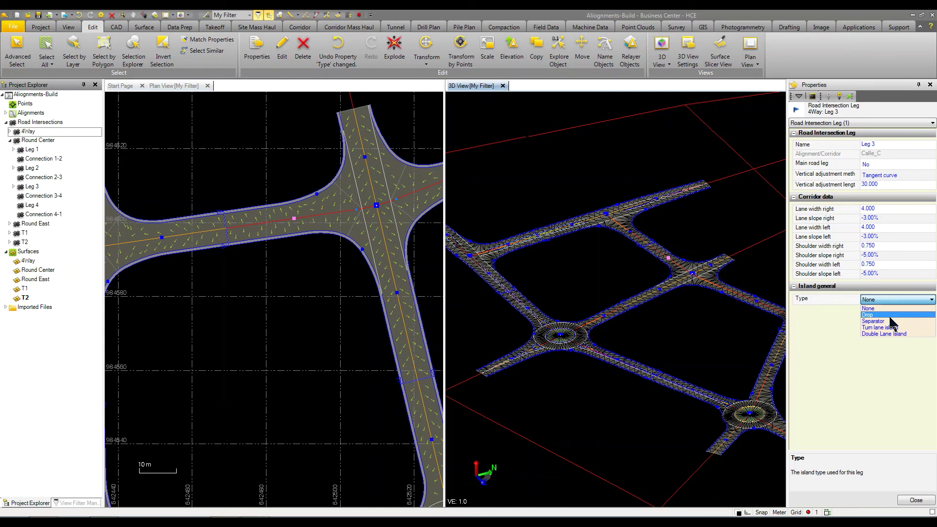
pyautogui.click(887, 315)
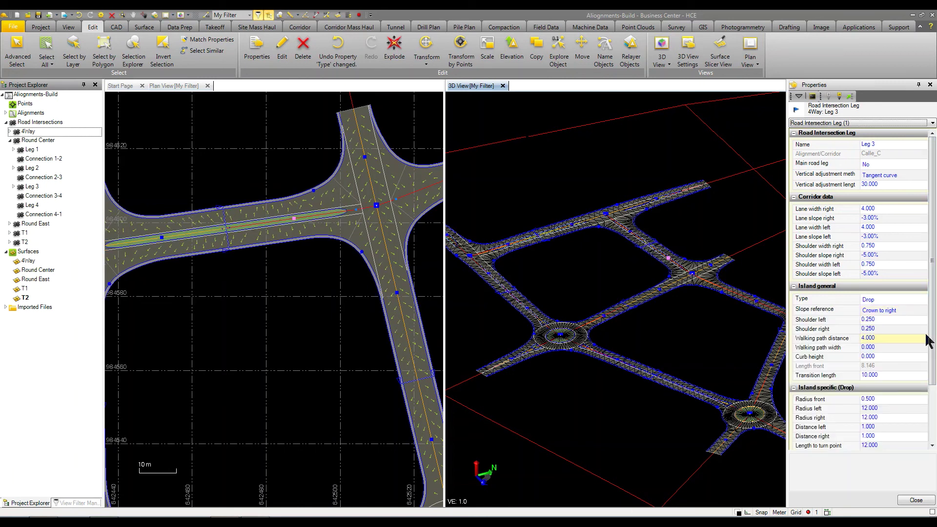
pyautogui.click(888, 297)
pyautogui.click(887, 335)
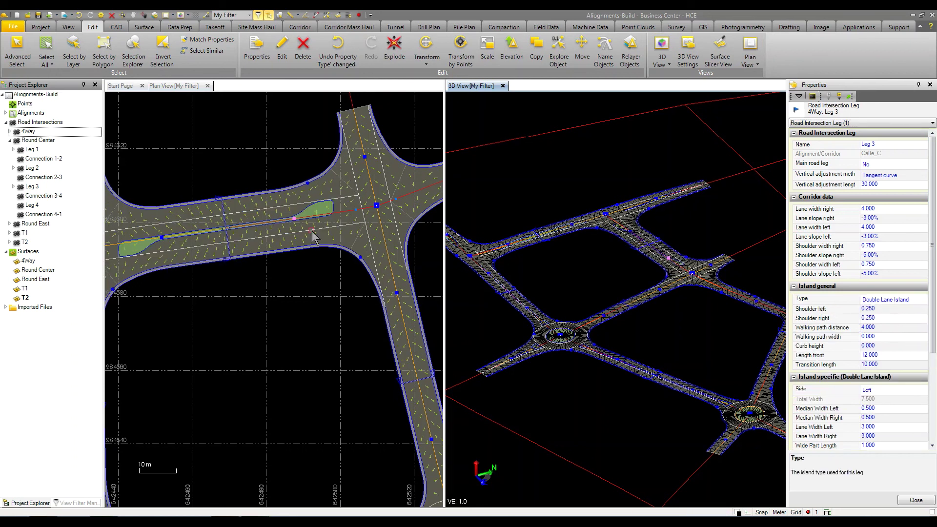
pyautogui.scroll(-3, 290, 229)
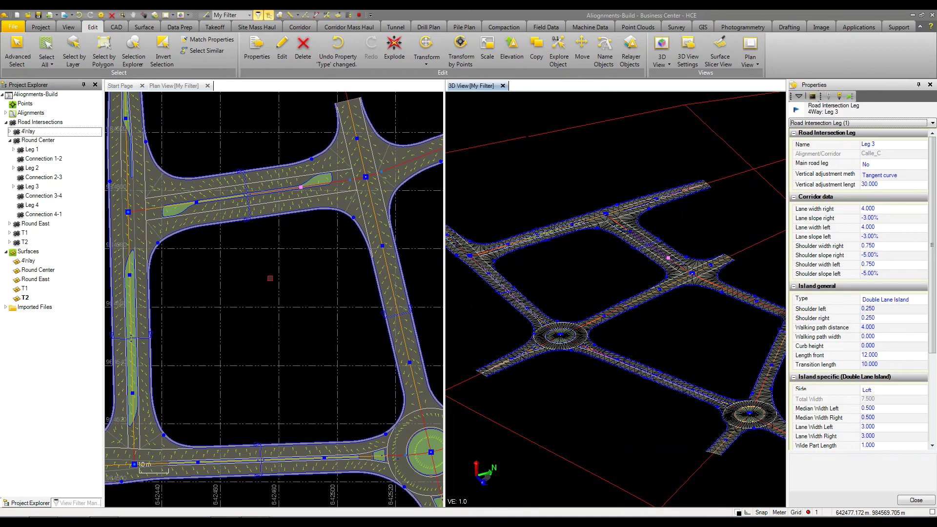
pyautogui.scroll(-2, 270, 278)
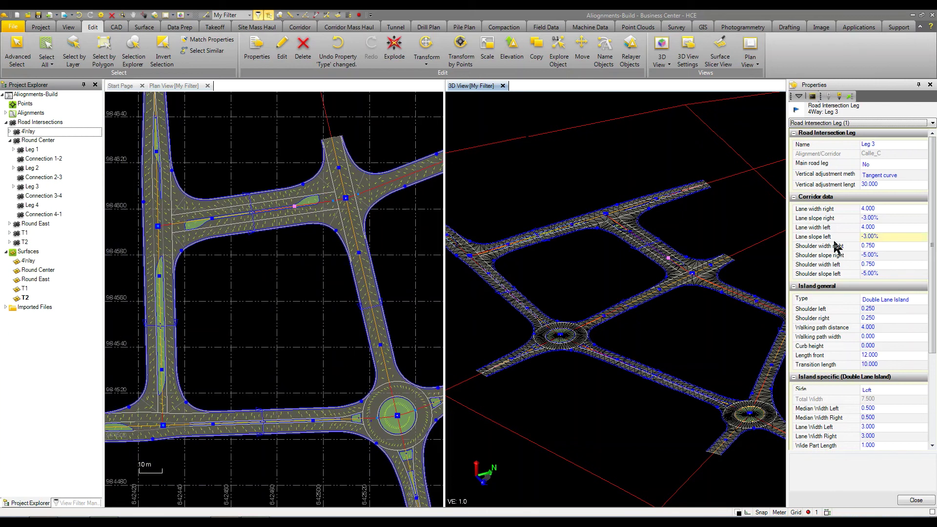
pyautogui.scroll(-1, 323, 386)
pyautogui.moveTo(324, 386); pyautogui.dragTo(246, 339, button='middle')
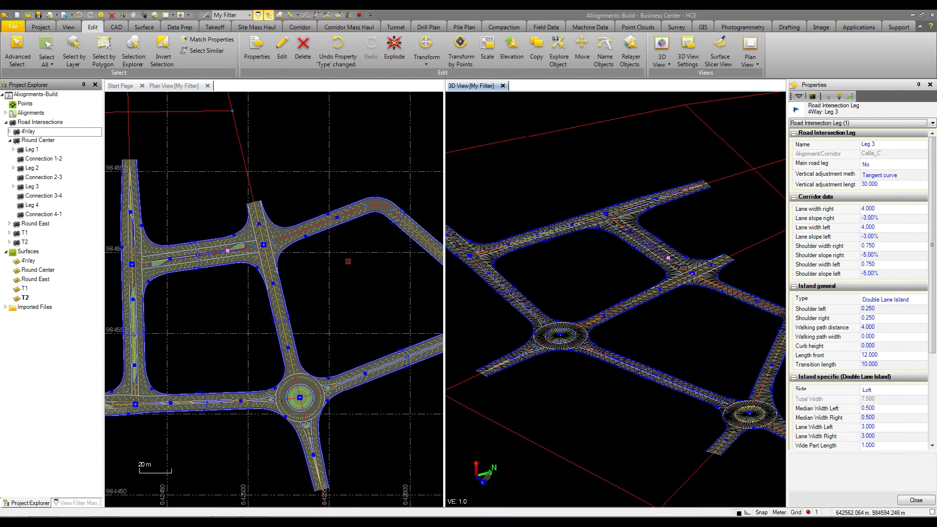
# Select Road Intersection Leg 4Way: Leg 1 and set its island type to Drop.
pyautogui.moveTo(349, 262); pyautogui.dragTo(265, 240, button='middle')
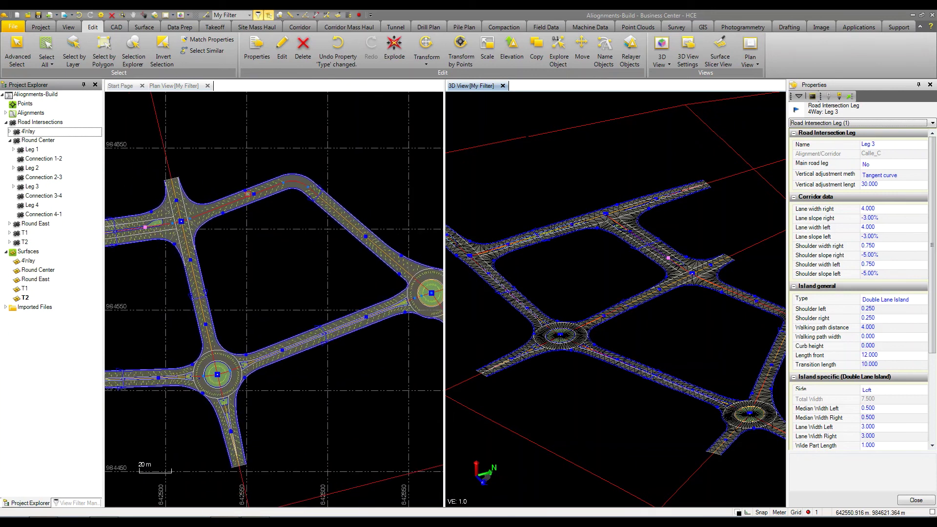
pyautogui.click(248, 193)
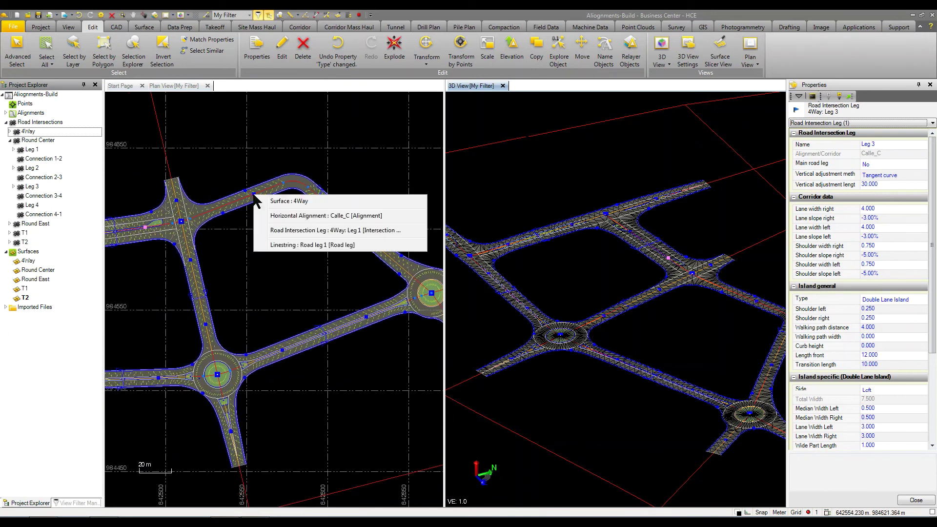
pyautogui.click(289, 235)
pyautogui.click(897, 300)
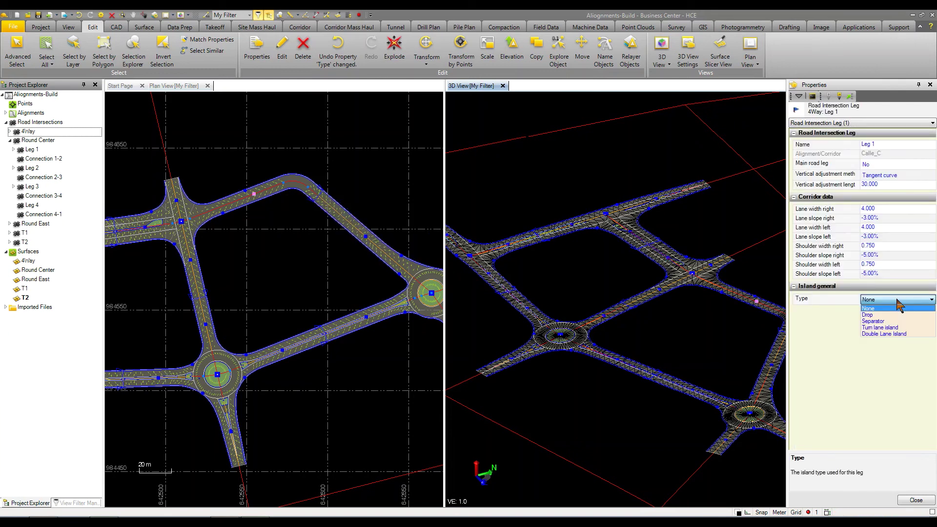
pyautogui.click(888, 334)
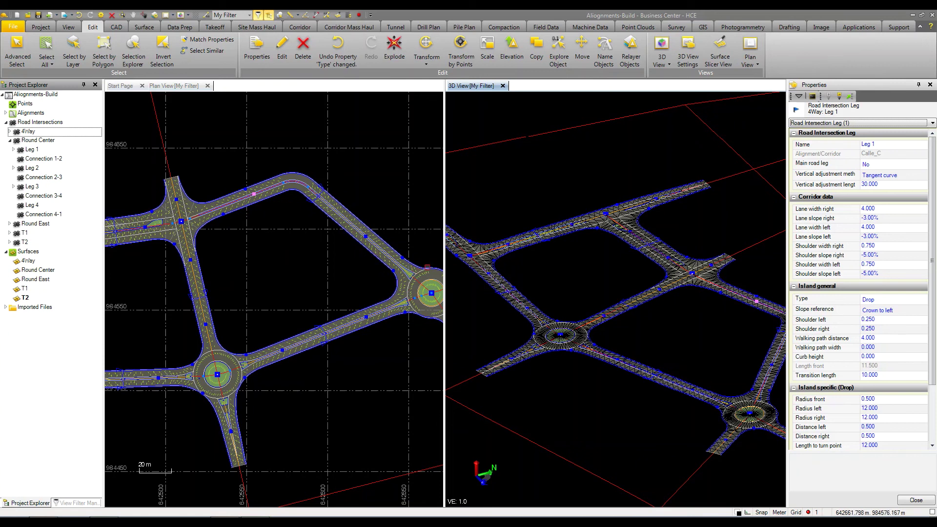
# Zoom and pan back to the road network overview to review the islands.
pyautogui.scroll(3, 290, 196)
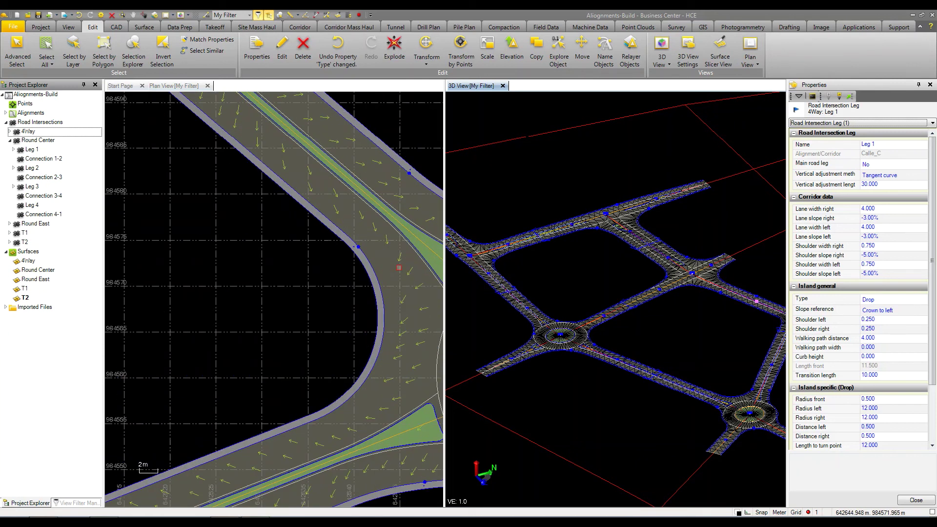
pyautogui.scroll(-3, 290, 196)
pyautogui.scroll(2, 290, 197)
pyautogui.scroll(2, 290, 181)
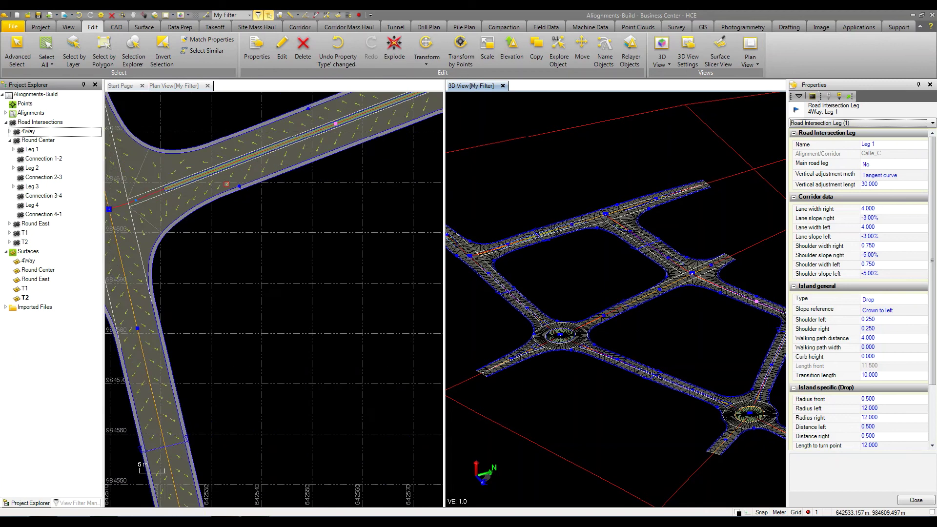
pyautogui.scroll(-4, 254, 205)
pyautogui.scroll(-4, 261, 198)
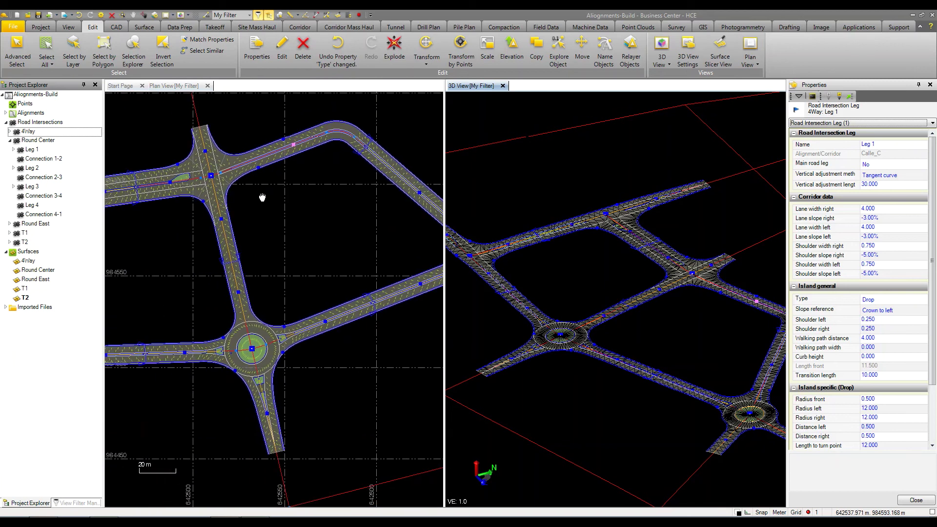
pyautogui.moveTo(268, 205); pyautogui.dragTo(286, 253, button='middle')
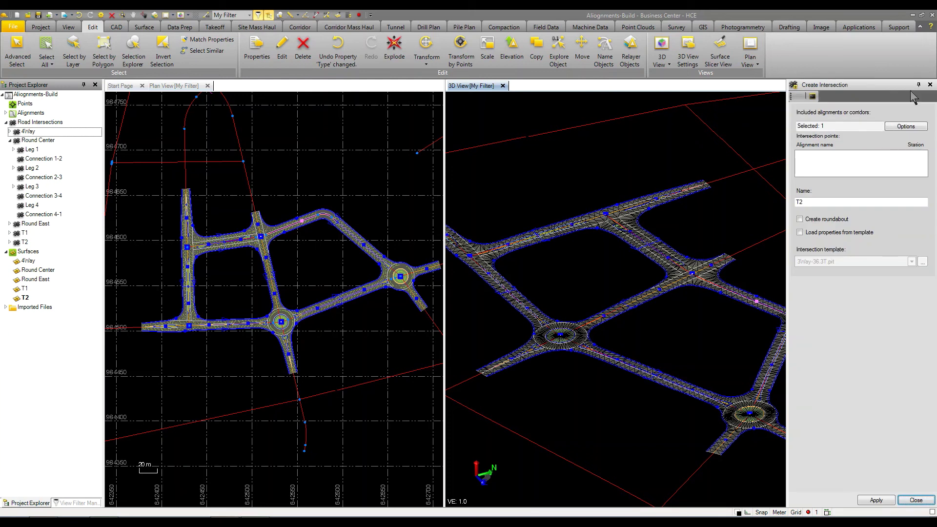
# Build a New Surface with 4Way, Round Center, Round East, T1 and T2 as members.
pyautogui.click(930, 85)
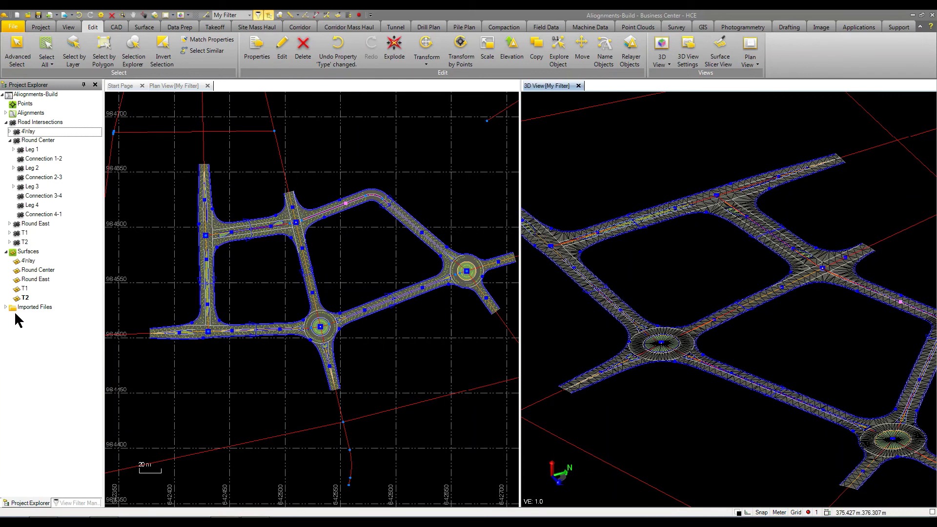
pyautogui.click(154, 28)
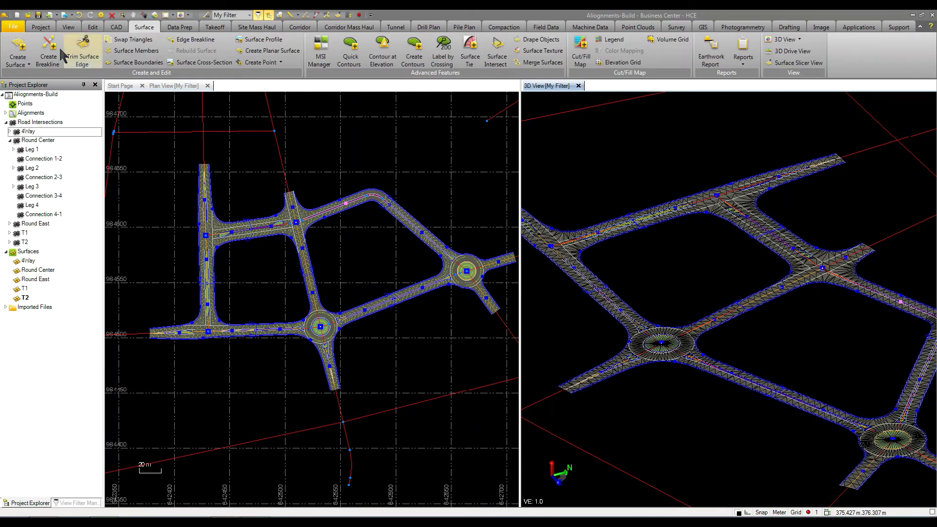
pyautogui.click(23, 47)
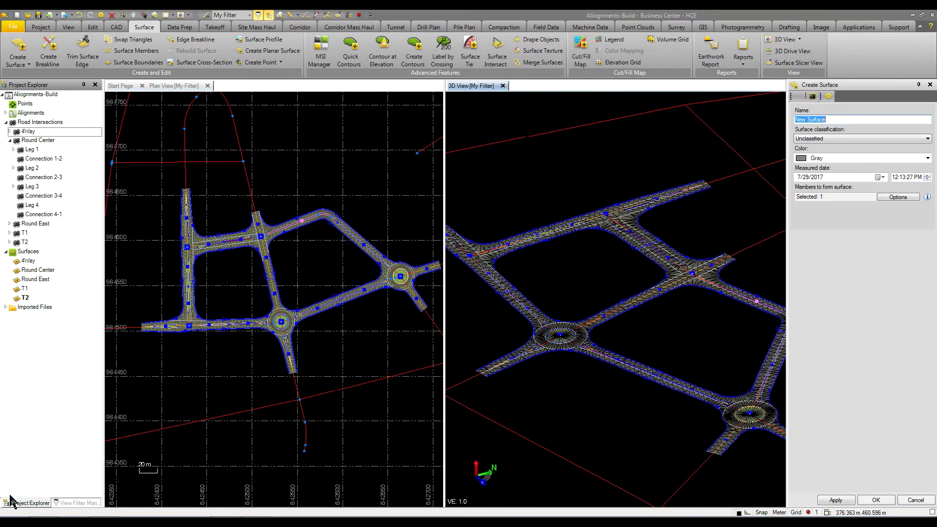
pyautogui.click(27, 261)
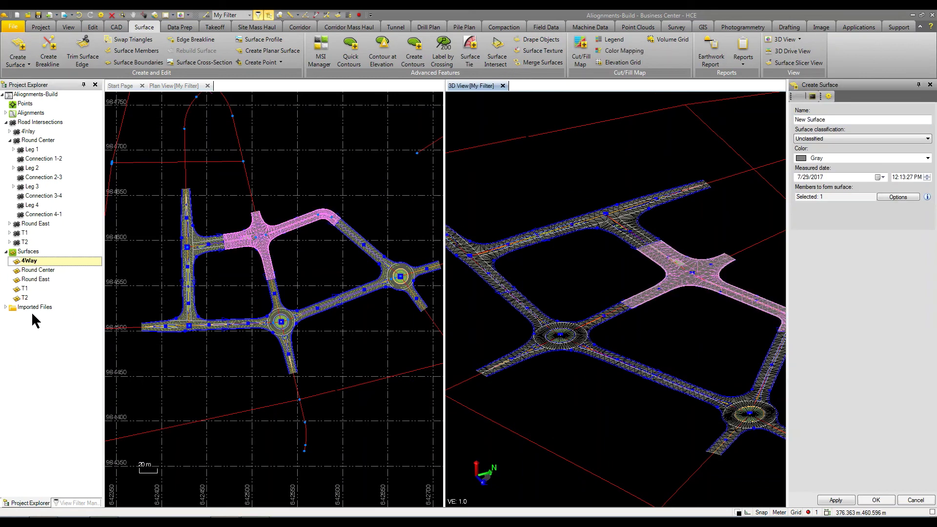
pyautogui.keyDown('shift'); pyautogui.click(35, 296); pyautogui.keyUp('shift')
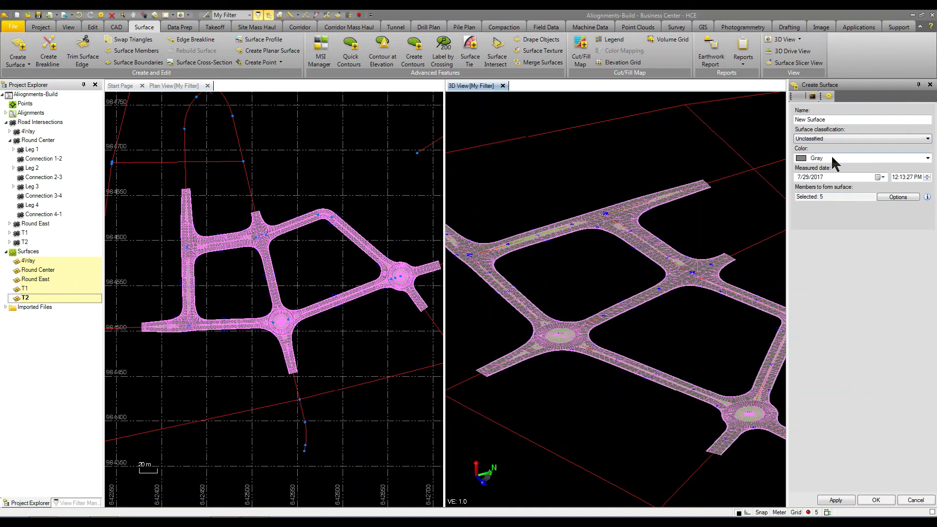
pyautogui.click(876, 500)
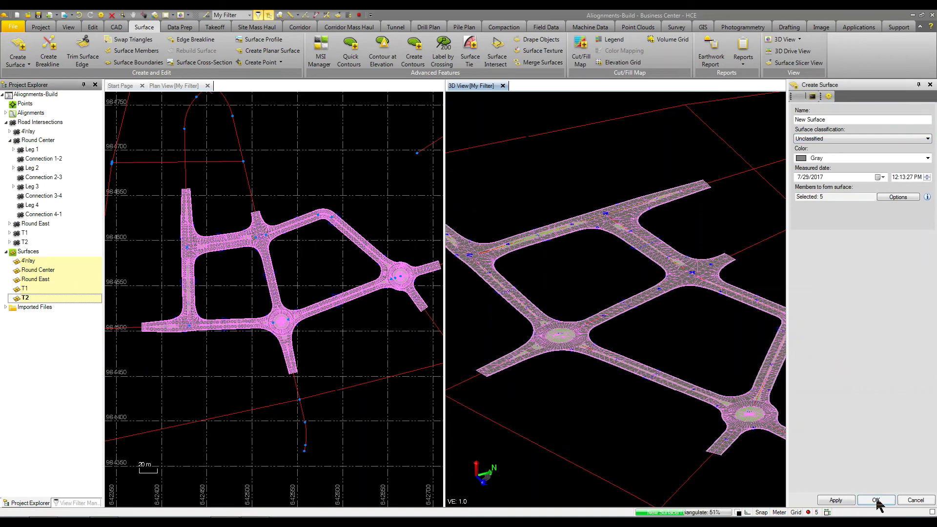
pyautogui.click(411, 344)
pyautogui.click(38, 270)
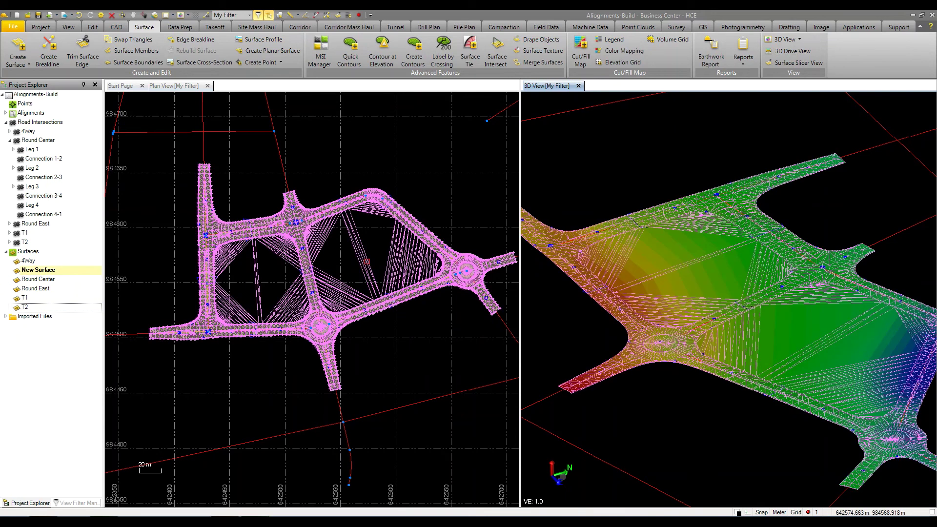
pyautogui.moveTo(367, 262); pyautogui.dragTo(361, 261, button='middle')
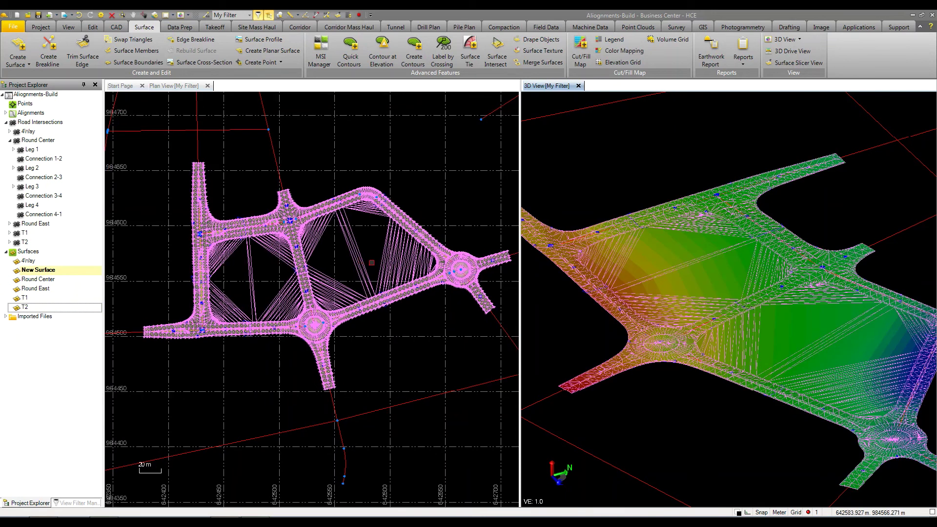